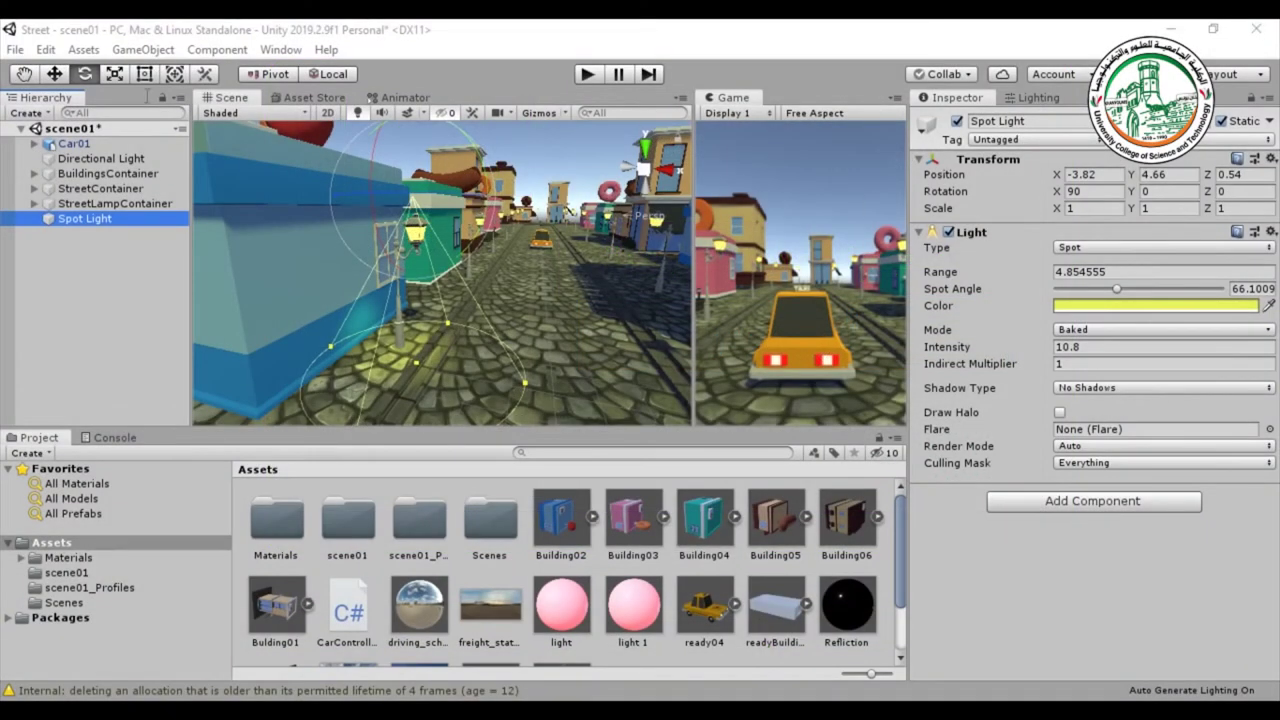
# Select the Directional Light to show its Mixed mode, intensity 1 and soft shadows
pyautogui.click(94, 280)
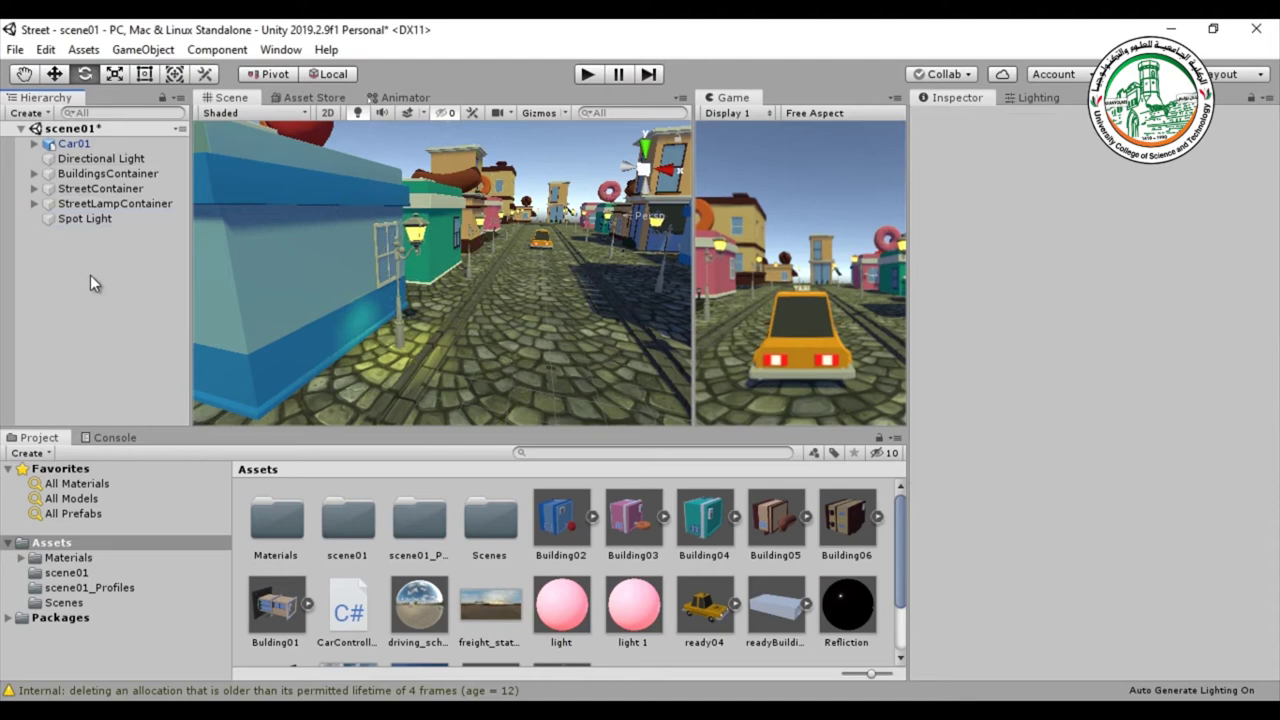
pyautogui.rightClick(89, 276)
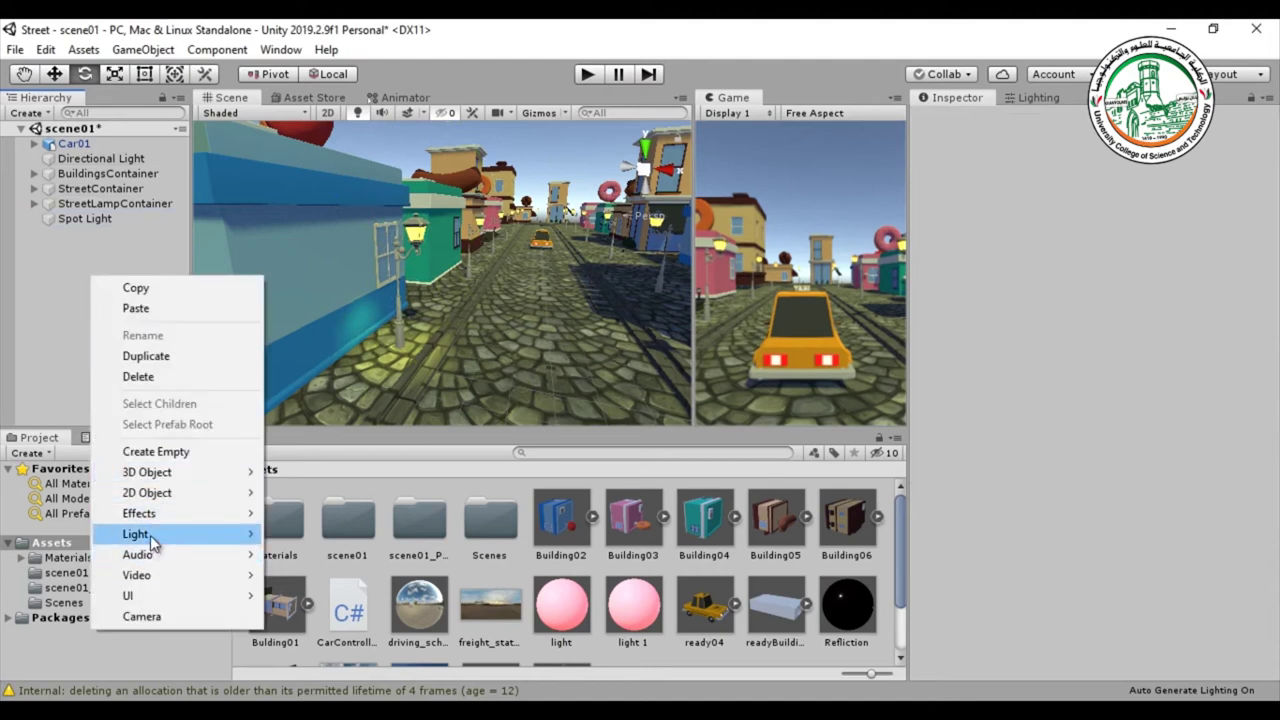
pyautogui.moveTo(150, 535)
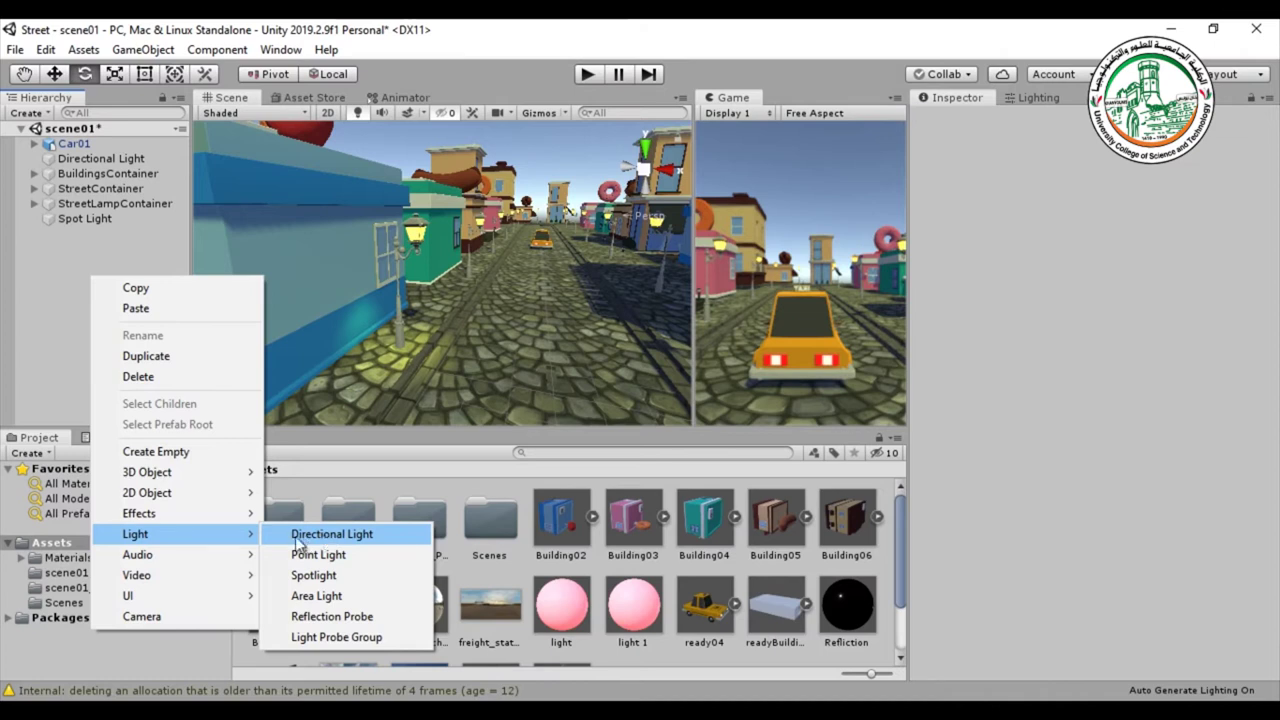
pyautogui.click(111, 155)
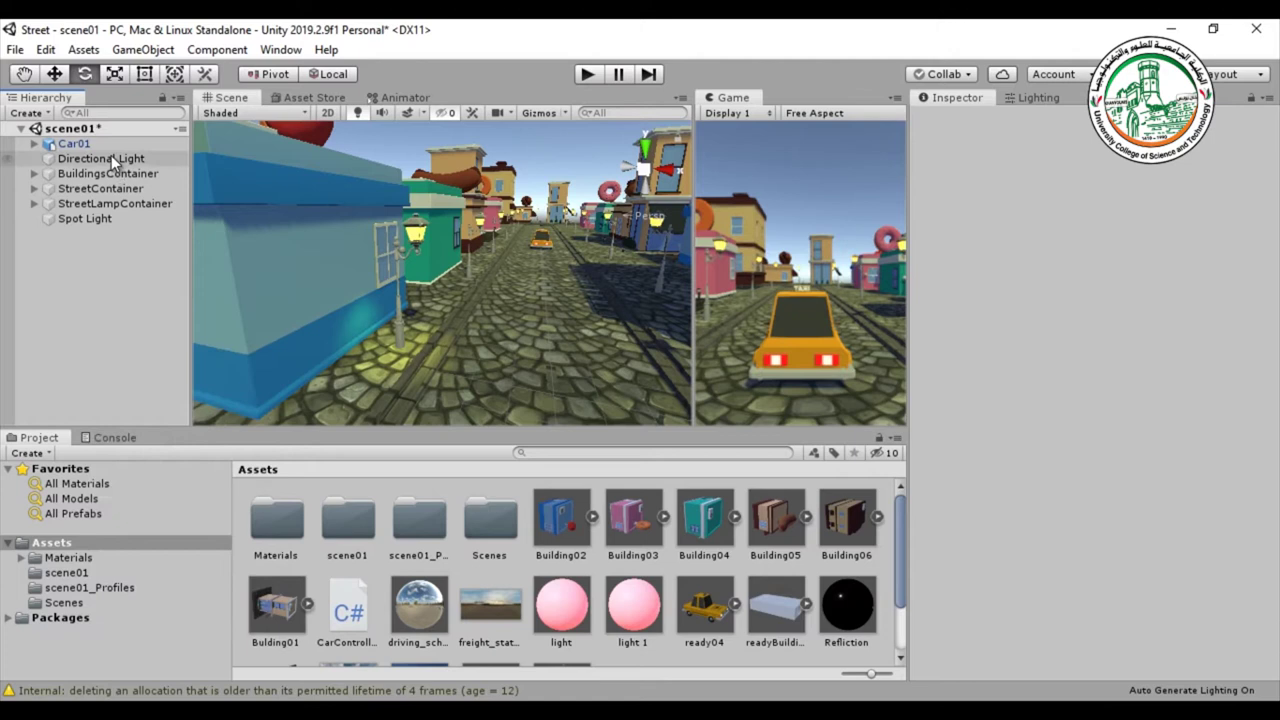
pyautogui.click(111, 157)
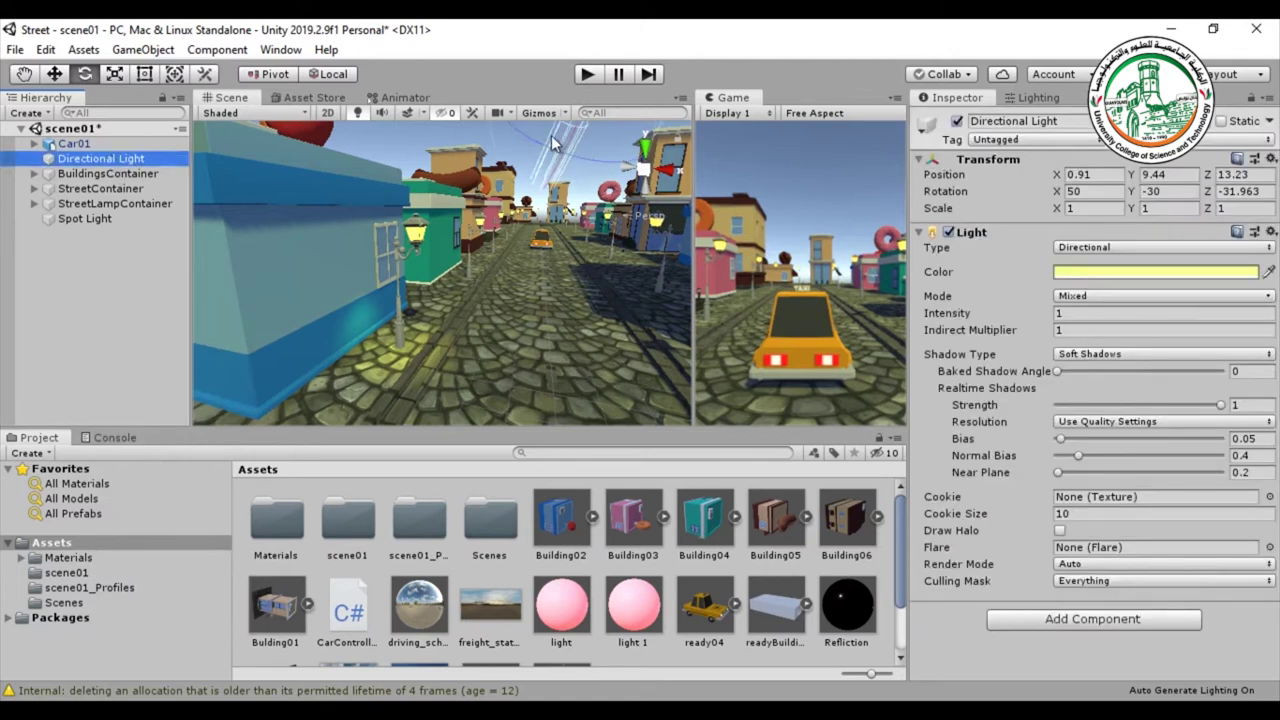
# Add an Area Light to the street scene from the Hierarchy's Light menu
pyautogui.rightClick(73, 252)
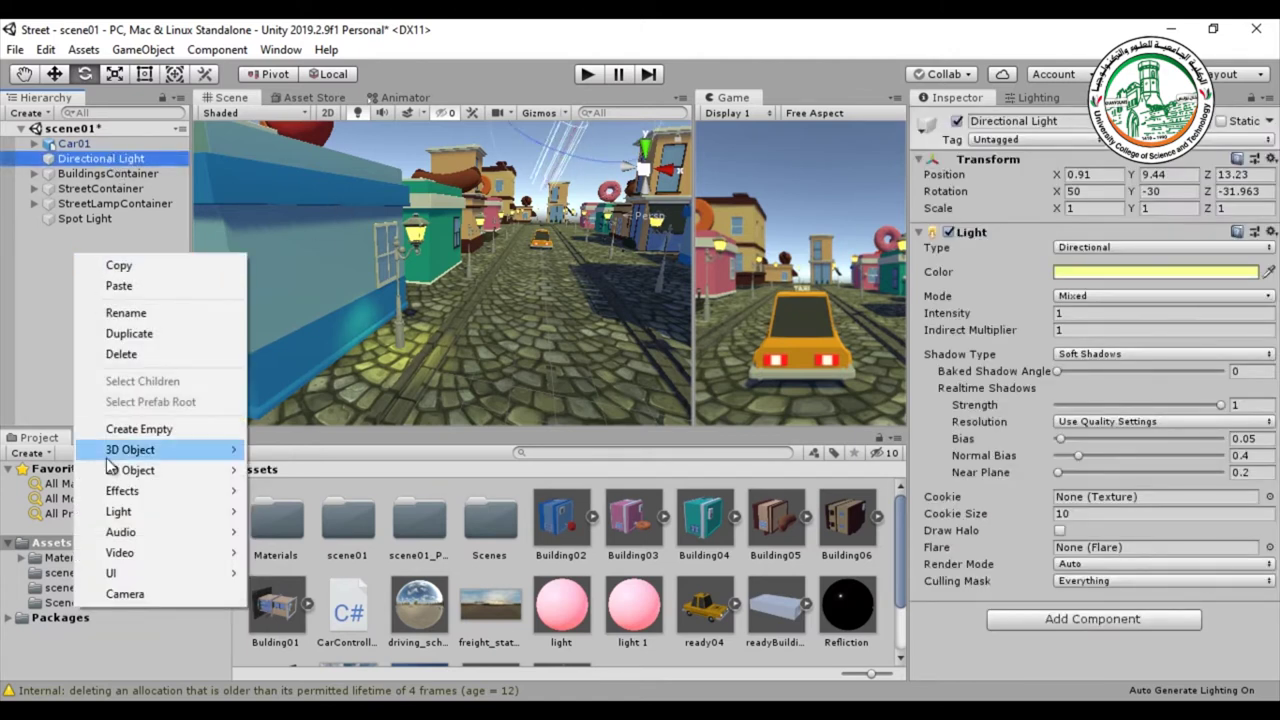
pyautogui.moveTo(128, 511)
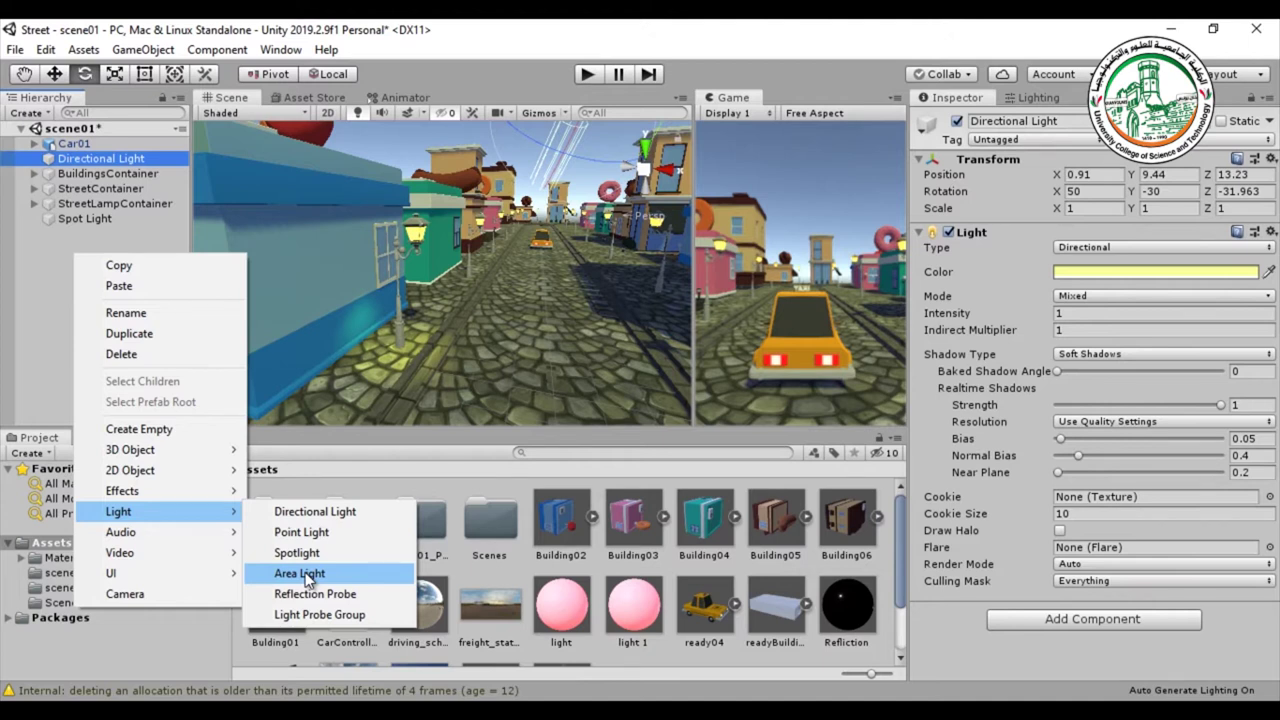
pyautogui.click(300, 574)
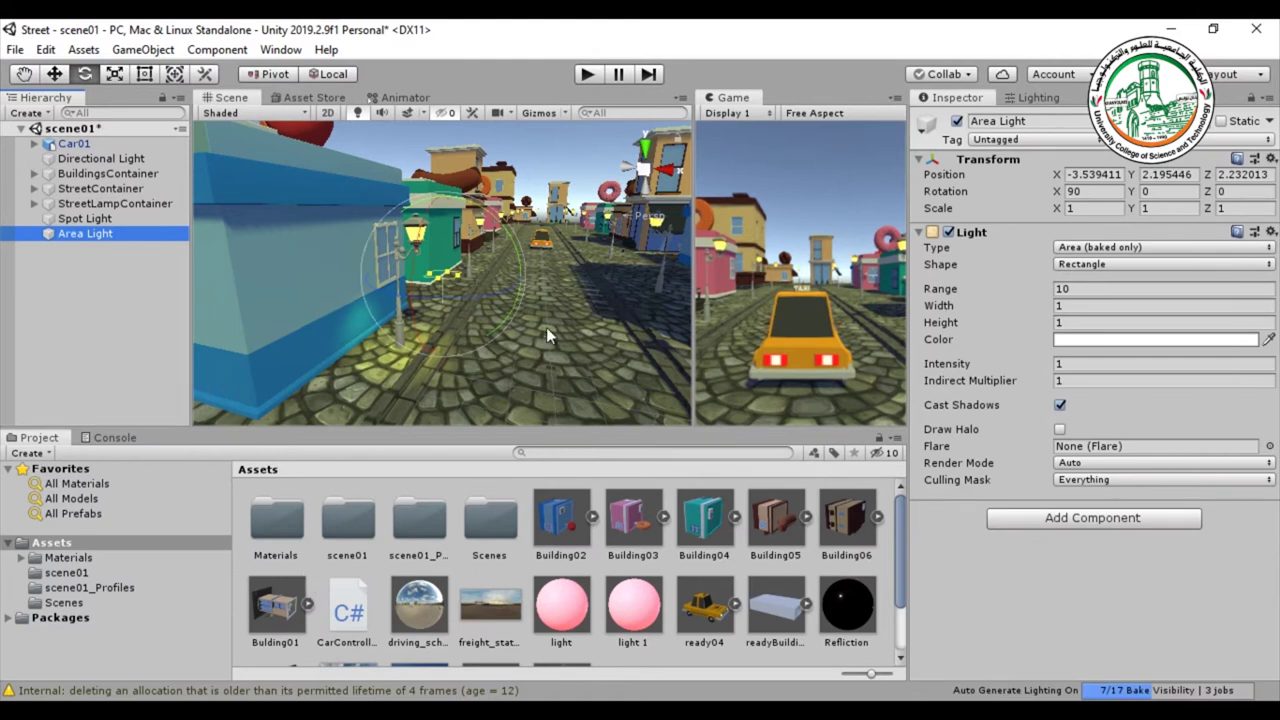
# Zoom in and orbit the Scene view around the new Area Light beside the teal building
pyautogui.scroll(5, 552, 320)
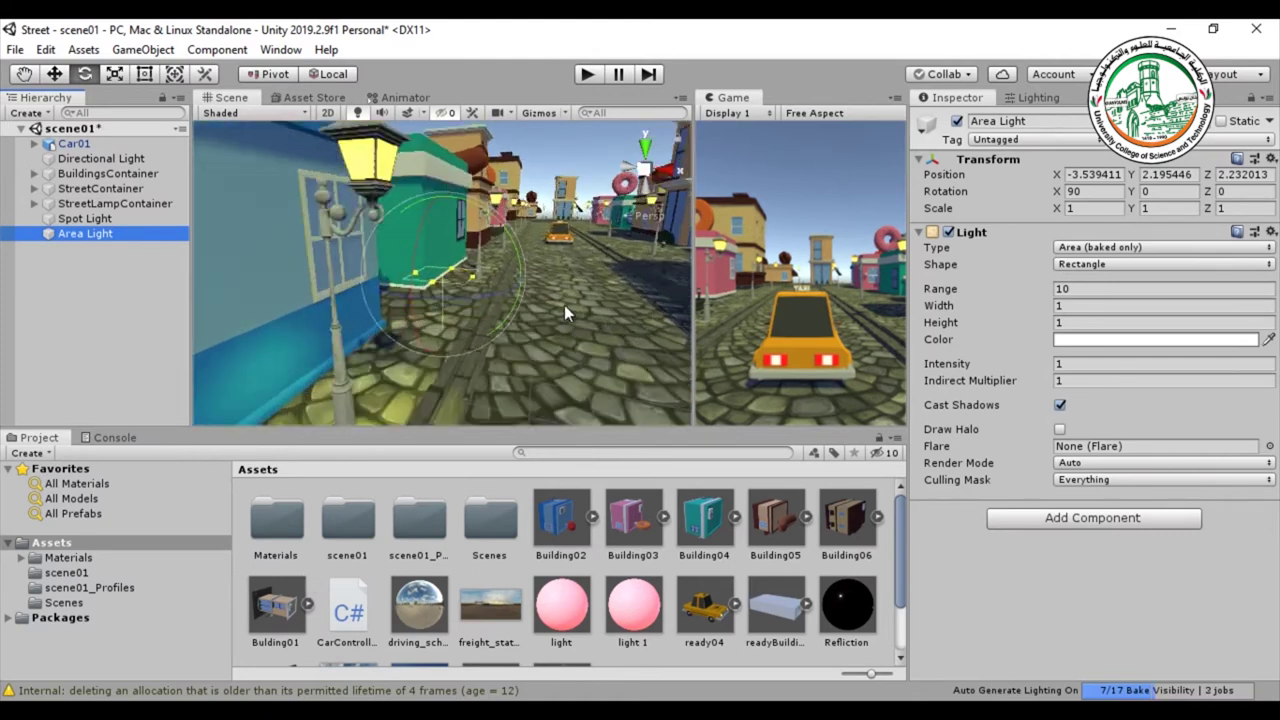
pyautogui.scroll(3, 564, 305)
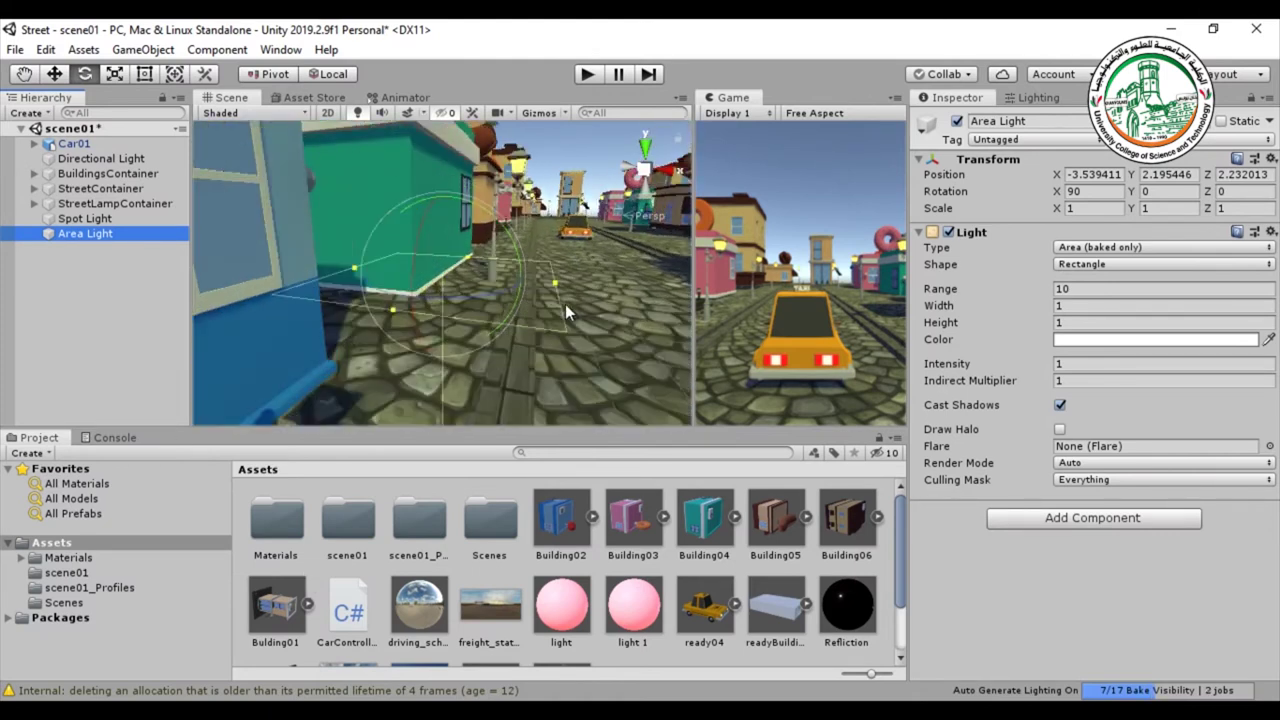
pyautogui.moveTo(503, 376)
pyautogui.keyDown('alt'); pyautogui.mouseDown()
pyautogui.moveTo(461, 319)
pyautogui.moveTo(476, 326)
pyautogui.mouseUp(); pyautogui.keyUp('alt')
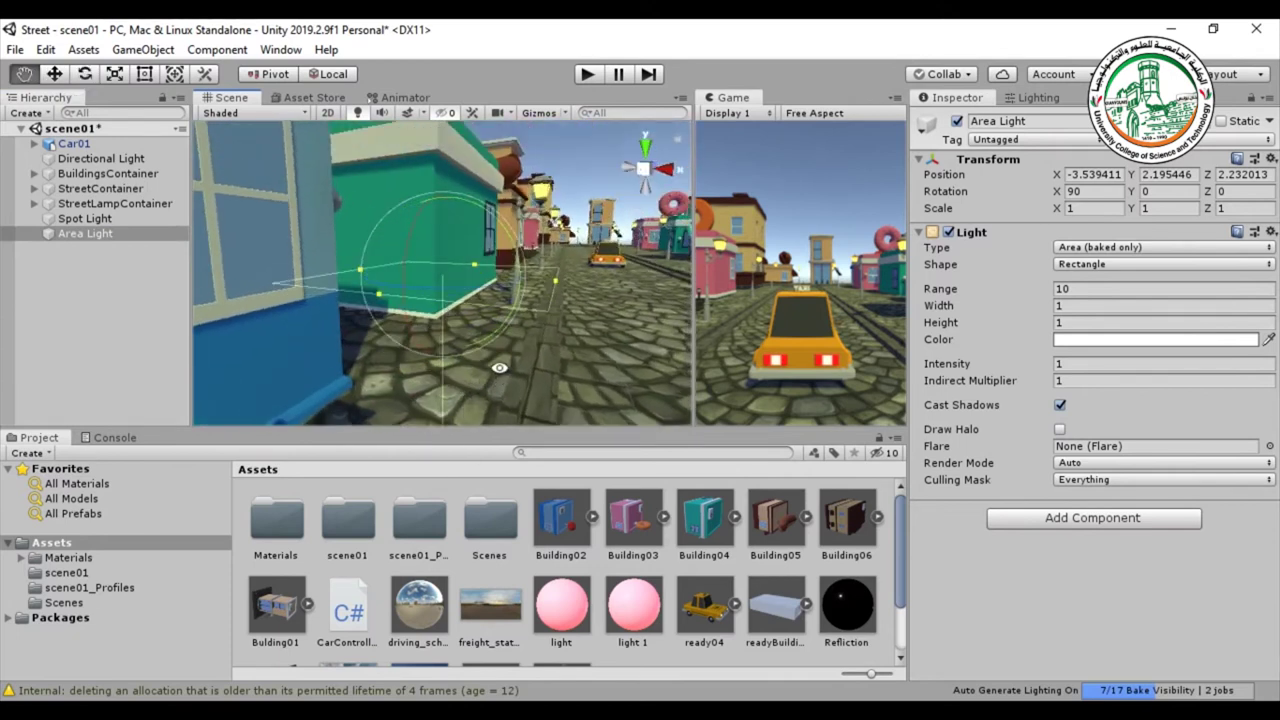
pyautogui.keyDown('alt'); pyautogui.moveTo(464, 390); pyautogui.dragTo(531, 291); pyautogui.keyUp('alt')
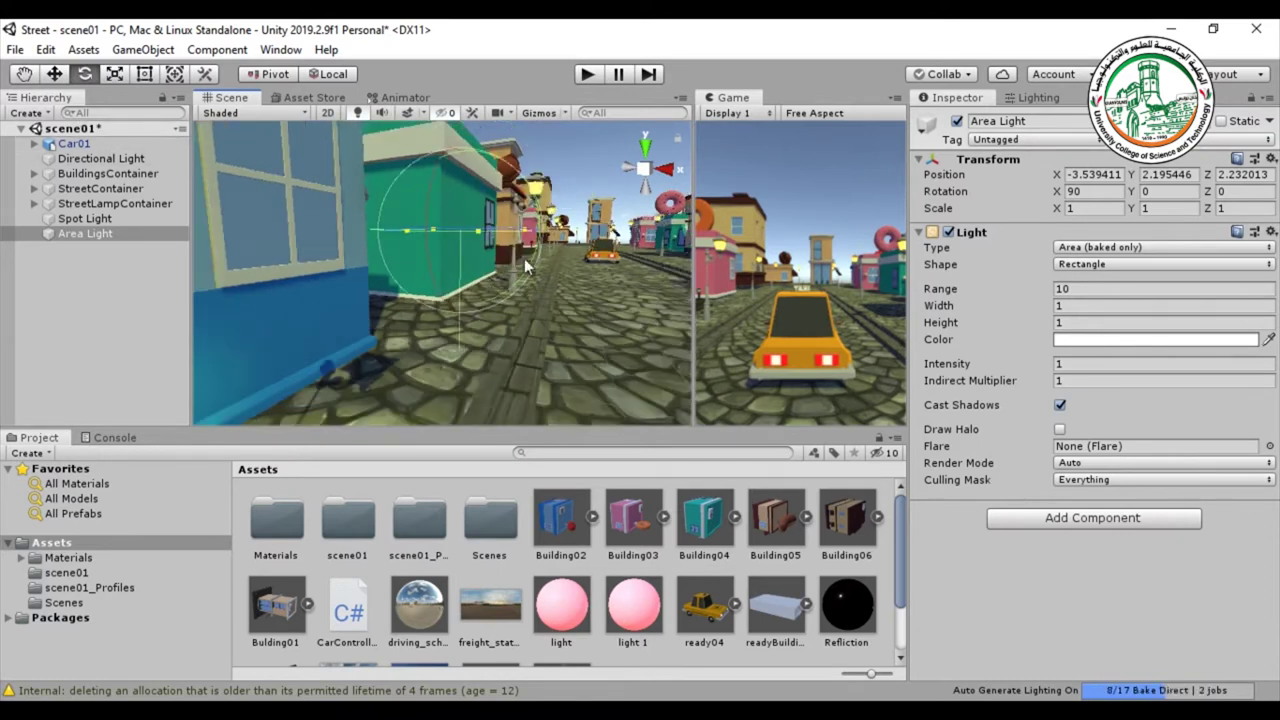
pyautogui.keyDown('alt'); pyautogui.moveTo(540, 287); pyautogui.dragTo(470, 238); pyautogui.keyUp('alt')
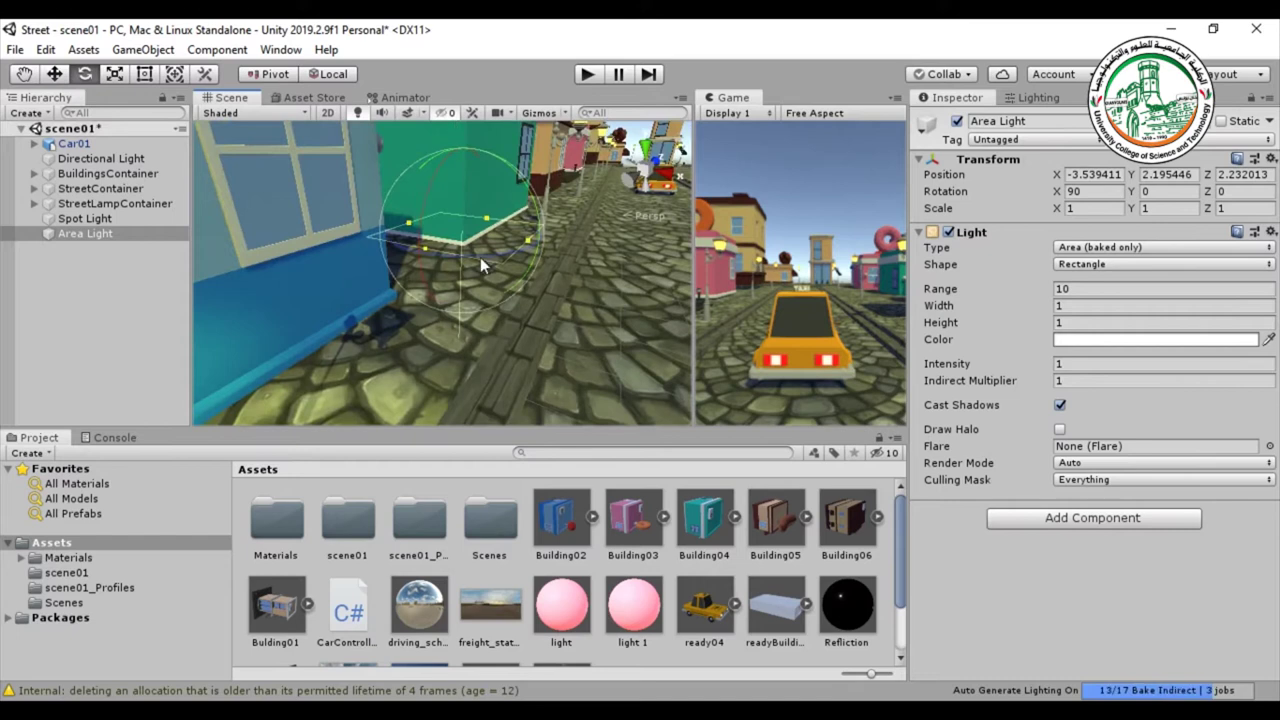
pyautogui.keyDown('alt'); pyautogui.moveTo(463, 309); pyautogui.dragTo(568, 292); pyautogui.keyUp('alt')
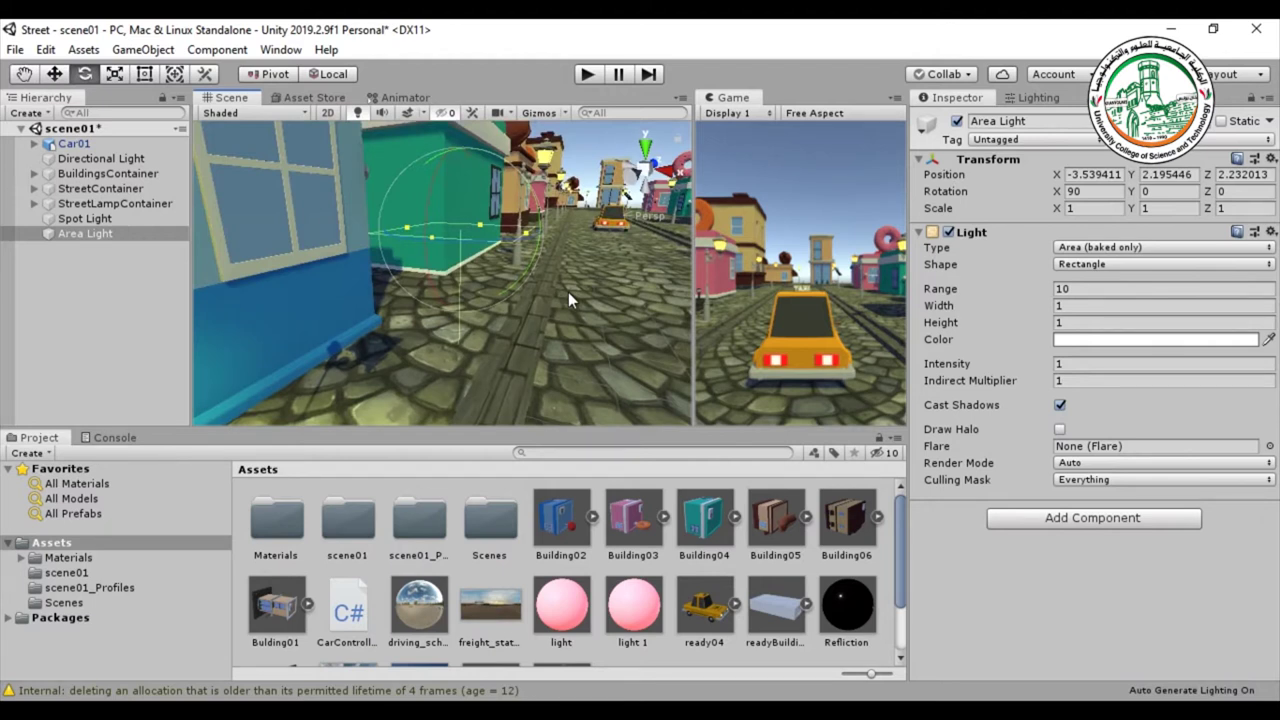
# Rotate the Area Light to 180° on X so it faces the building wall
pyautogui.press('q')
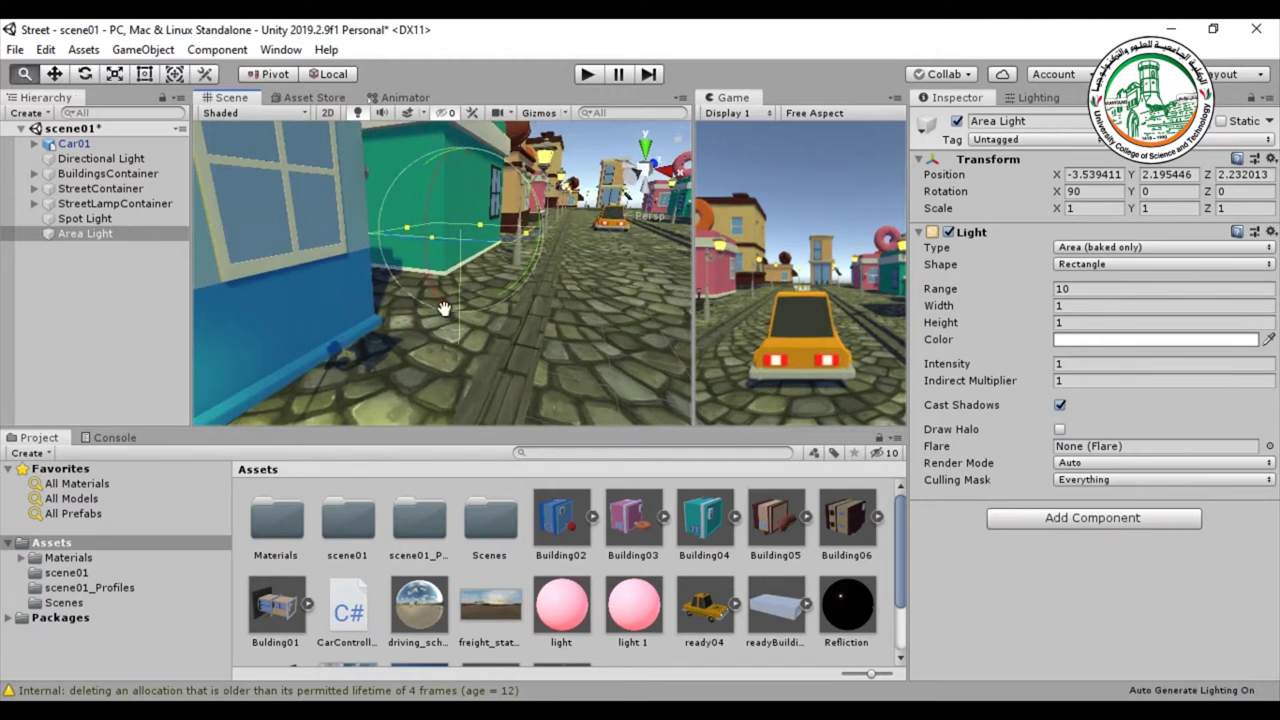
pyautogui.keyDown('alt'); pyautogui.moveTo(450, 319); pyautogui.dragTo(415, 340); pyautogui.keyUp('alt')
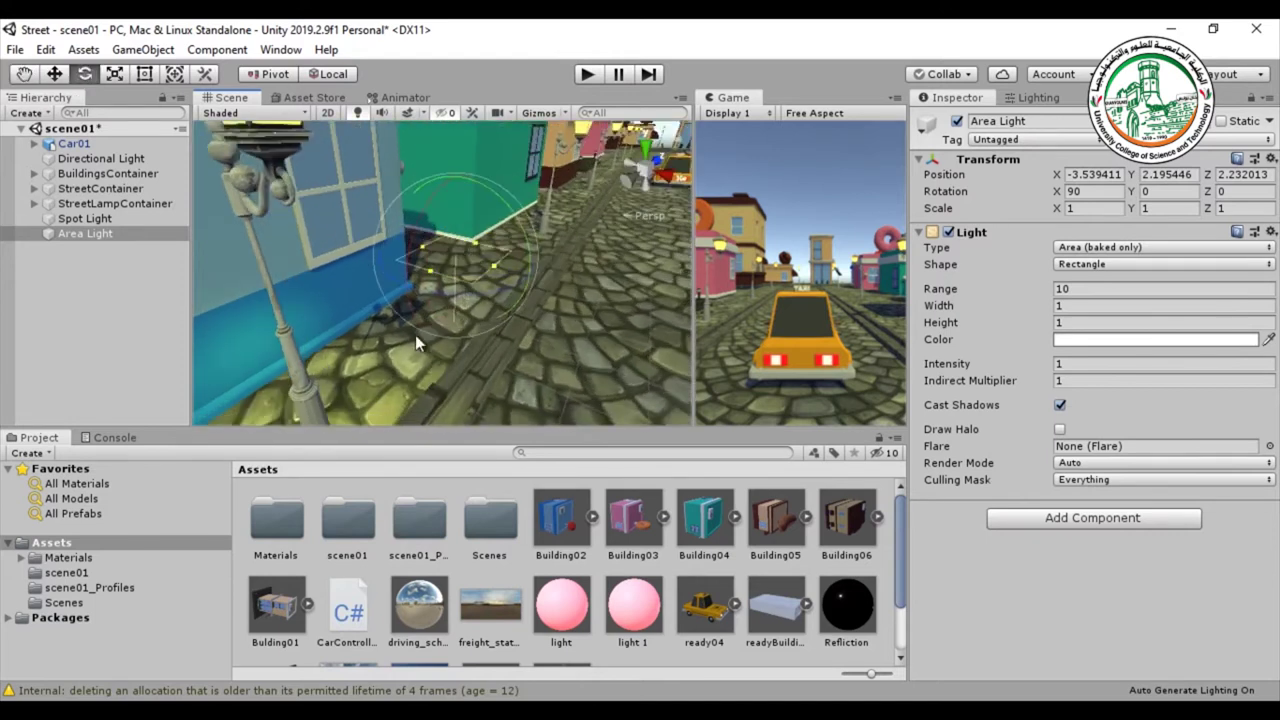
pyautogui.keyDown('alt'); pyautogui.moveTo(394, 233); pyautogui.dragTo(275, 186); pyautogui.keyUp('alt')
pyautogui.keyDown('alt'); pyautogui.moveTo(424, 349); pyautogui.dragTo(421, 354); pyautogui.keyUp('alt')
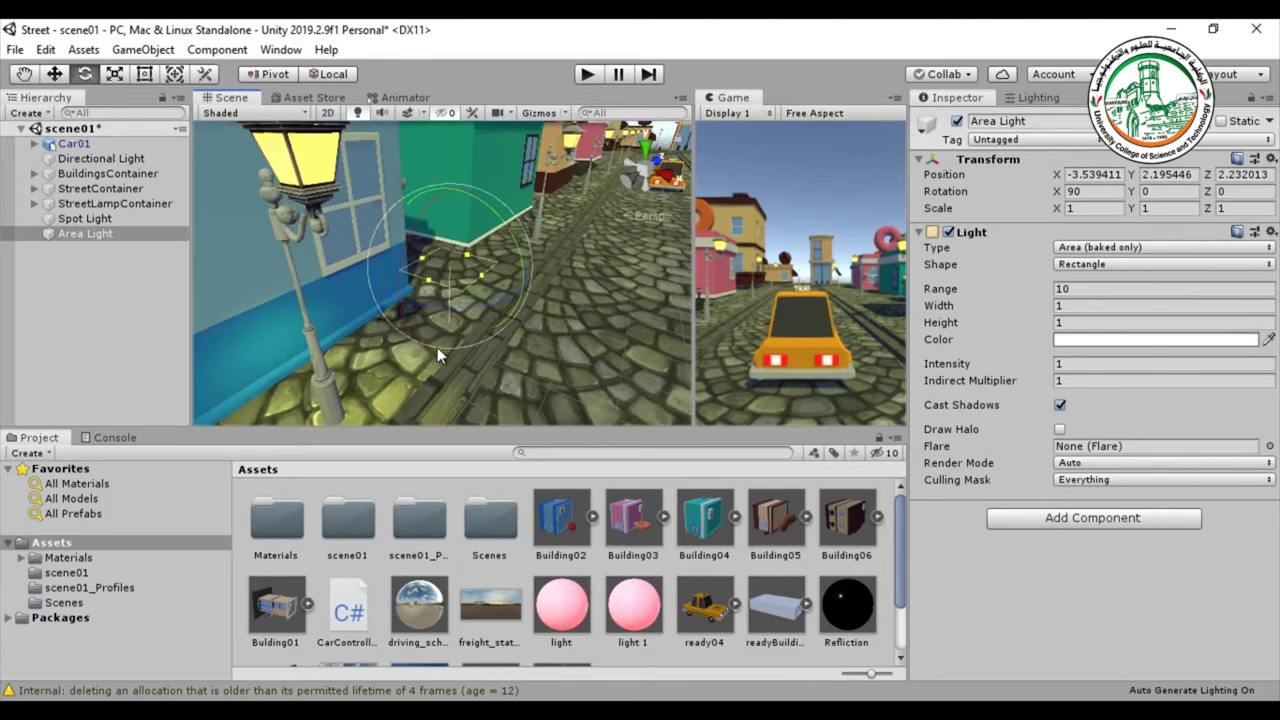
pyautogui.moveTo(492, 220); pyautogui.dragTo(566, 490)
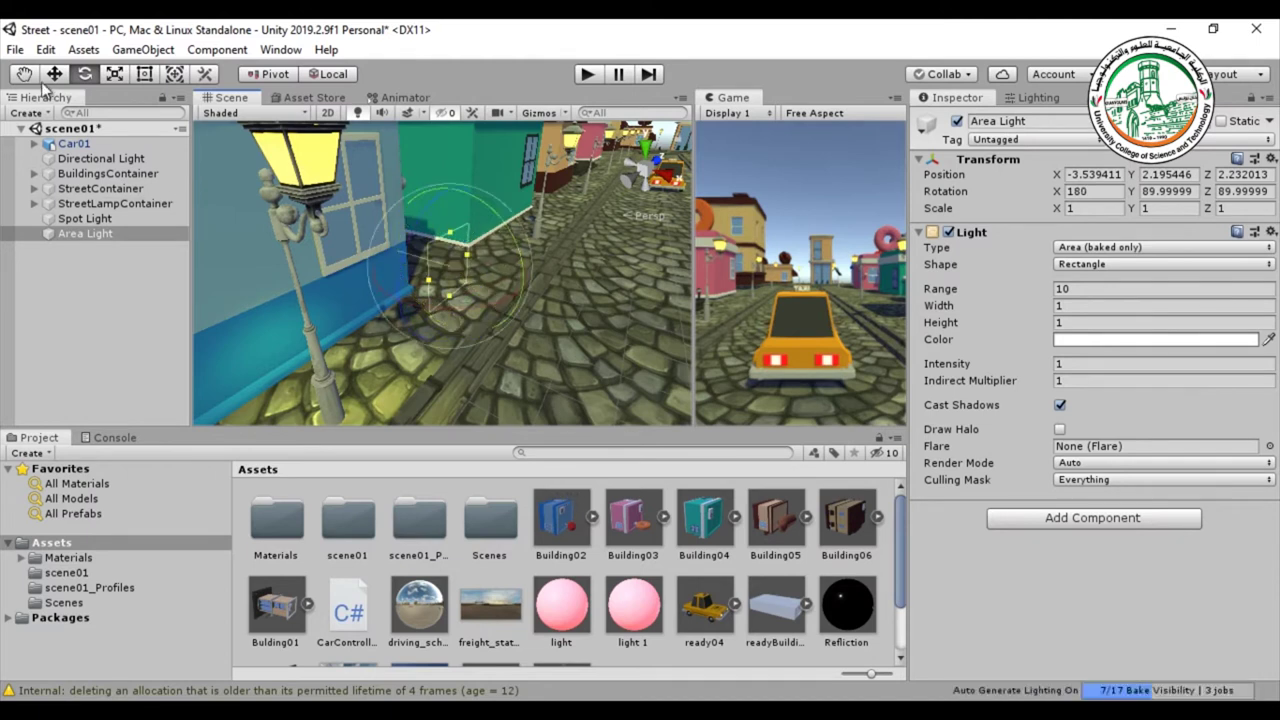
# Move the Area Light against the teal building's window wall, to X -5.35, Y 2.2
pyautogui.click(23, 73)
pyautogui.keyDown('alt'); pyautogui.moveTo(350, 300); pyautogui.dragTo(298, 327); pyautogui.keyUp('alt')
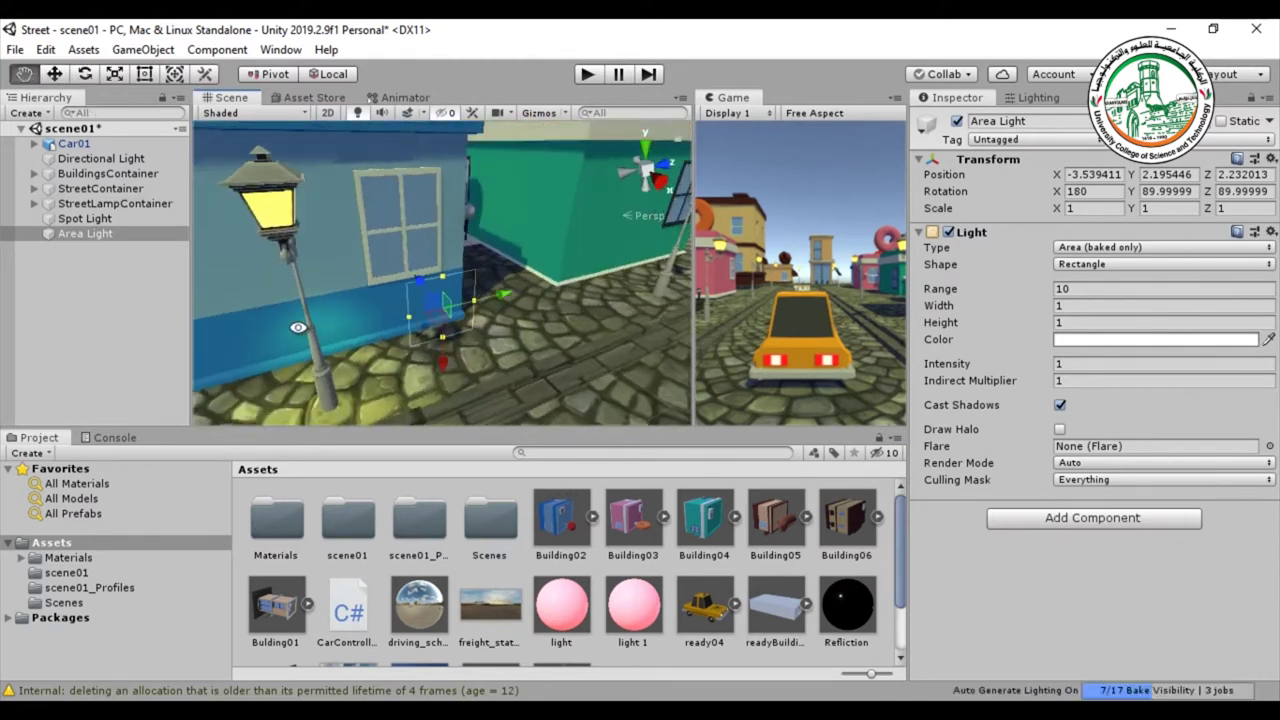
pyautogui.press('w')
pyautogui.moveTo(421, 275); pyautogui.dragTo(392, 243)
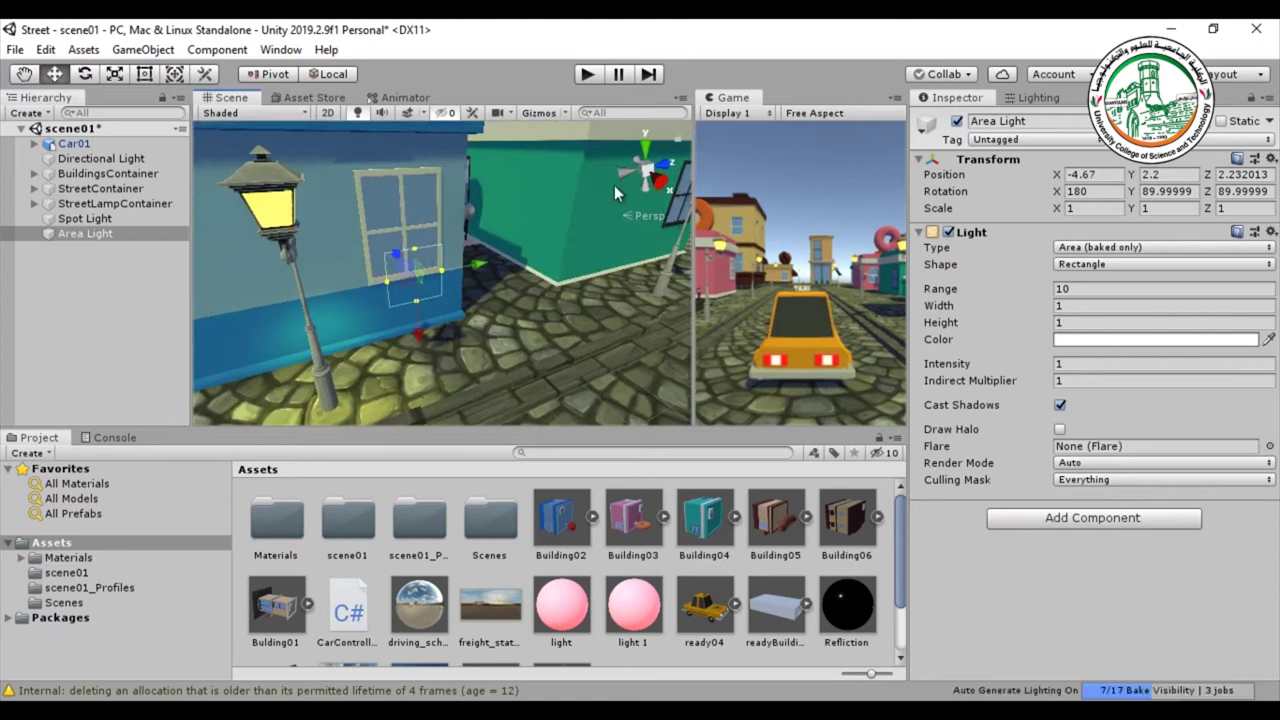
pyautogui.click(646, 146)
pyautogui.moveTo(385, 290); pyautogui.dragTo(297, 289)
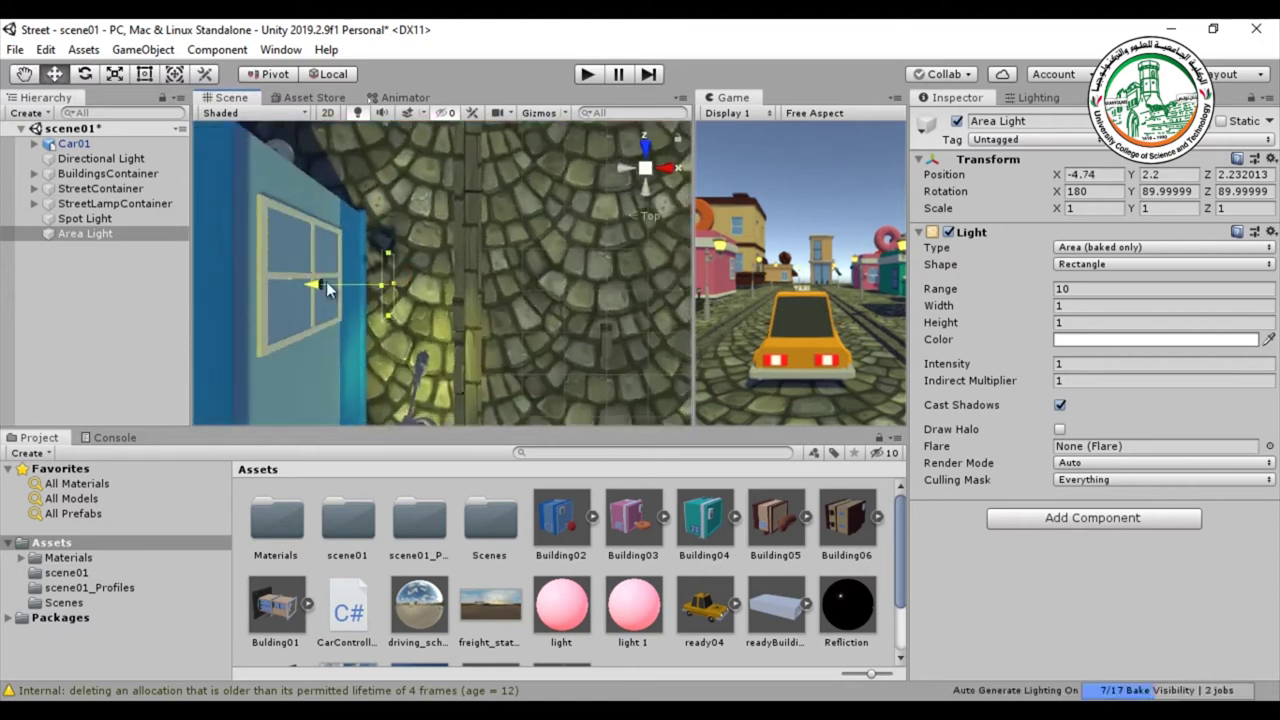
pyautogui.click(645, 217)
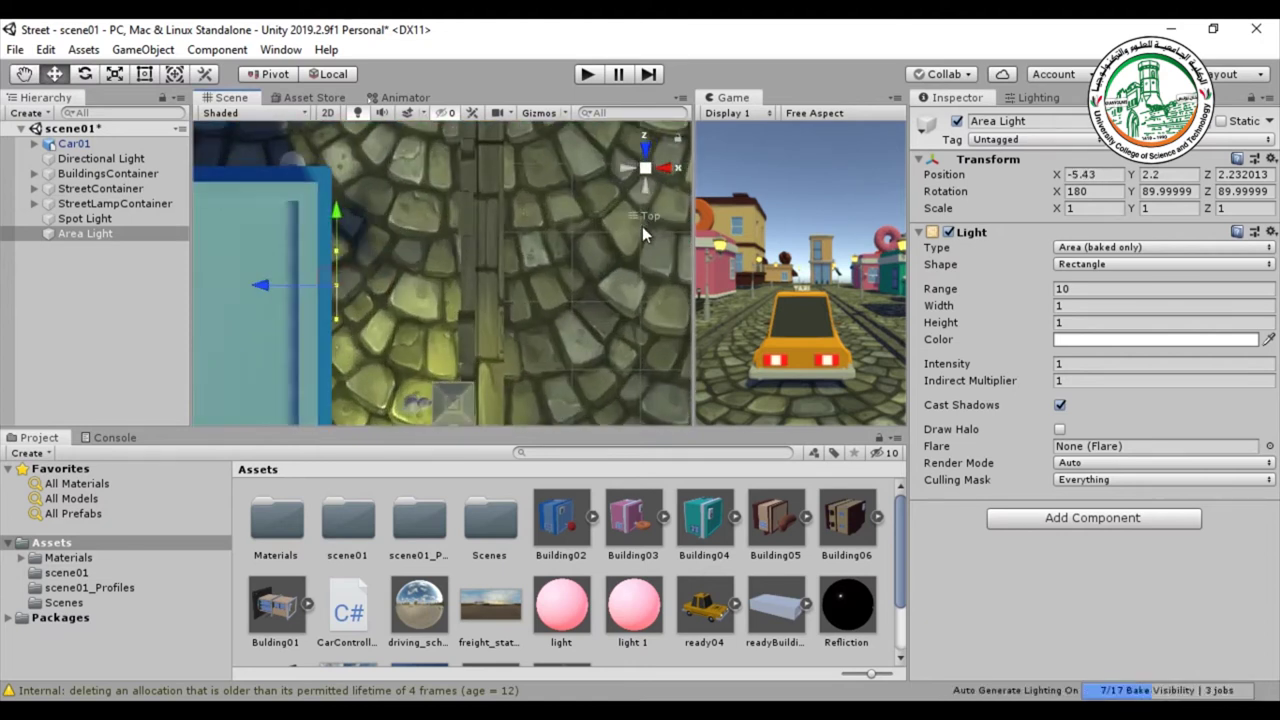
pyautogui.moveTo(268, 287); pyautogui.dragTo(274, 285)
# In the Right view, raise the Area Light up onto the window
pyautogui.press('q')
pyautogui.press('w')
pyautogui.click(664, 167)
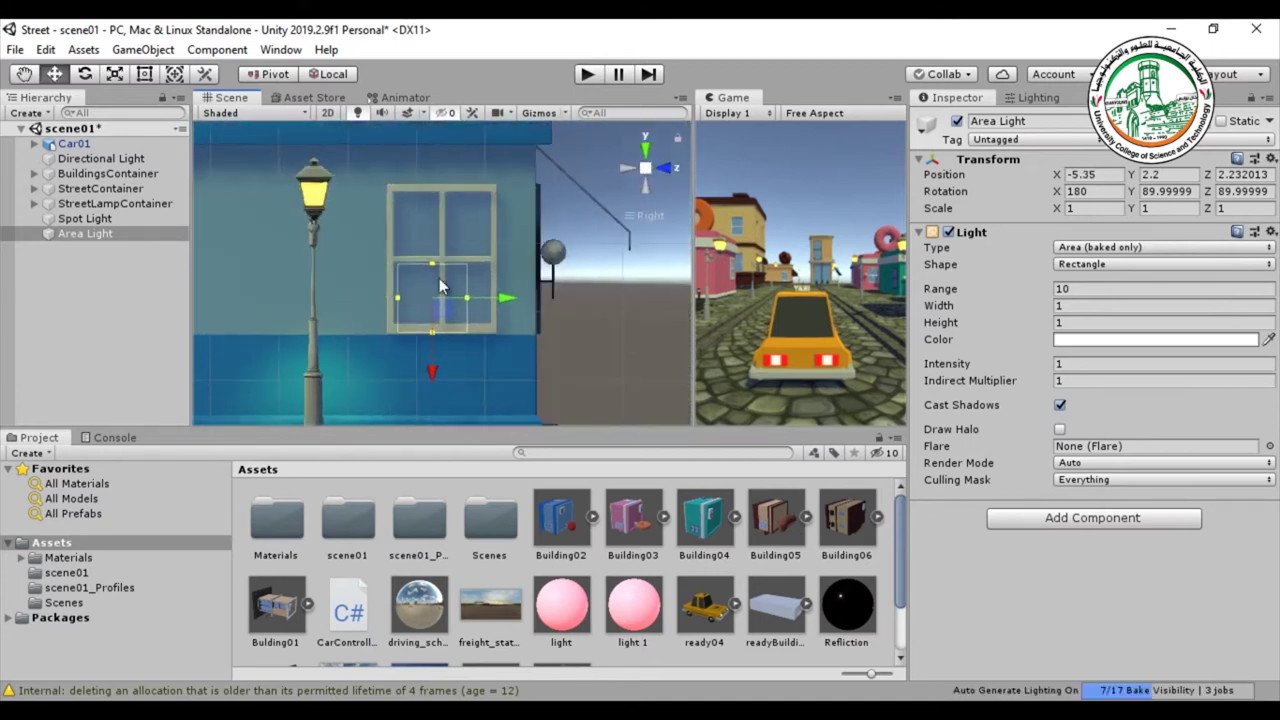
pyautogui.moveTo(434, 370); pyautogui.dragTo(437, 331)
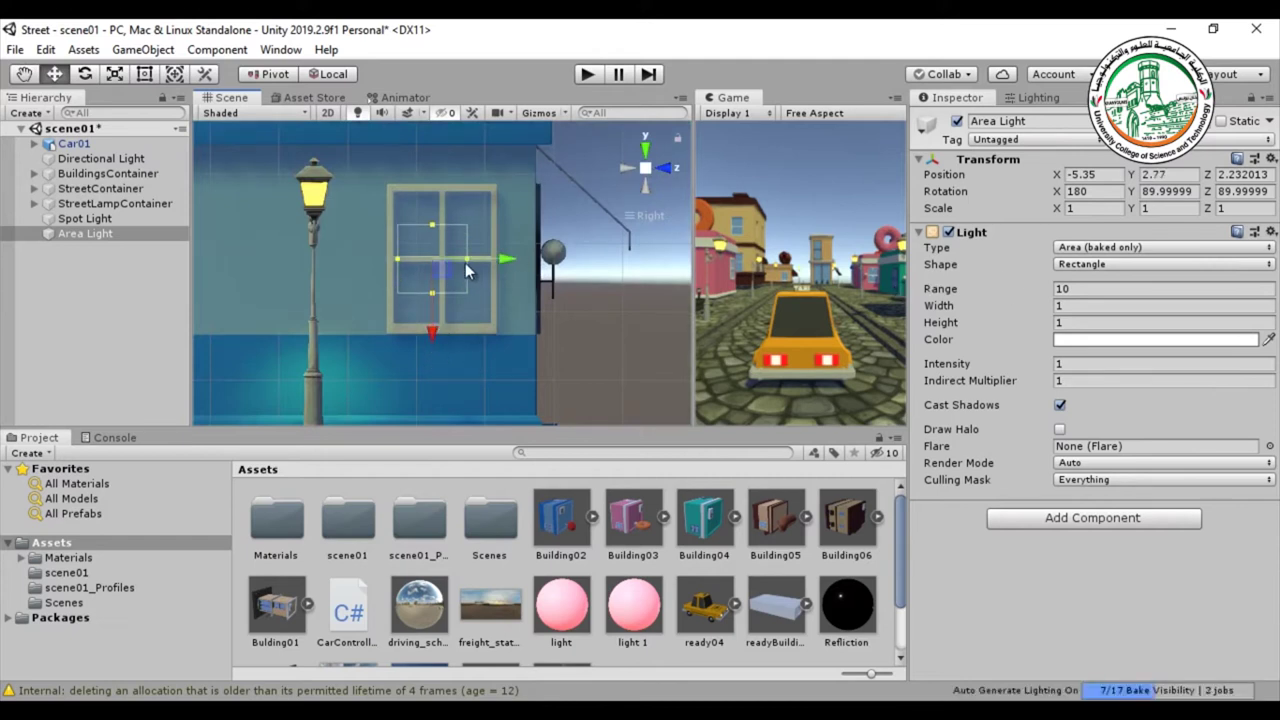
# Resize the Area Light to 2.255 by 1.737, at Y 2.77, Z 2.38, to cover the pane
pyautogui.moveTo(432, 229); pyautogui.dragTo(436, 196)
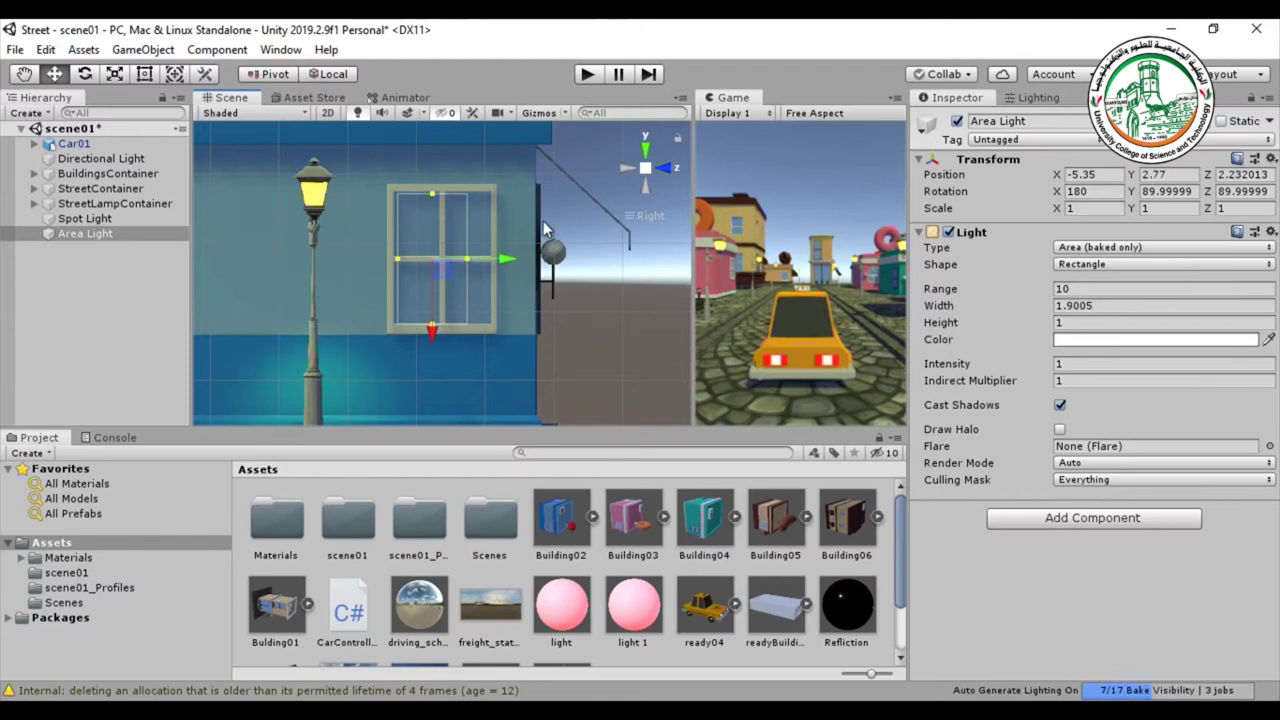
pyautogui.moveTo(432, 192); pyautogui.dragTo(431, 179)
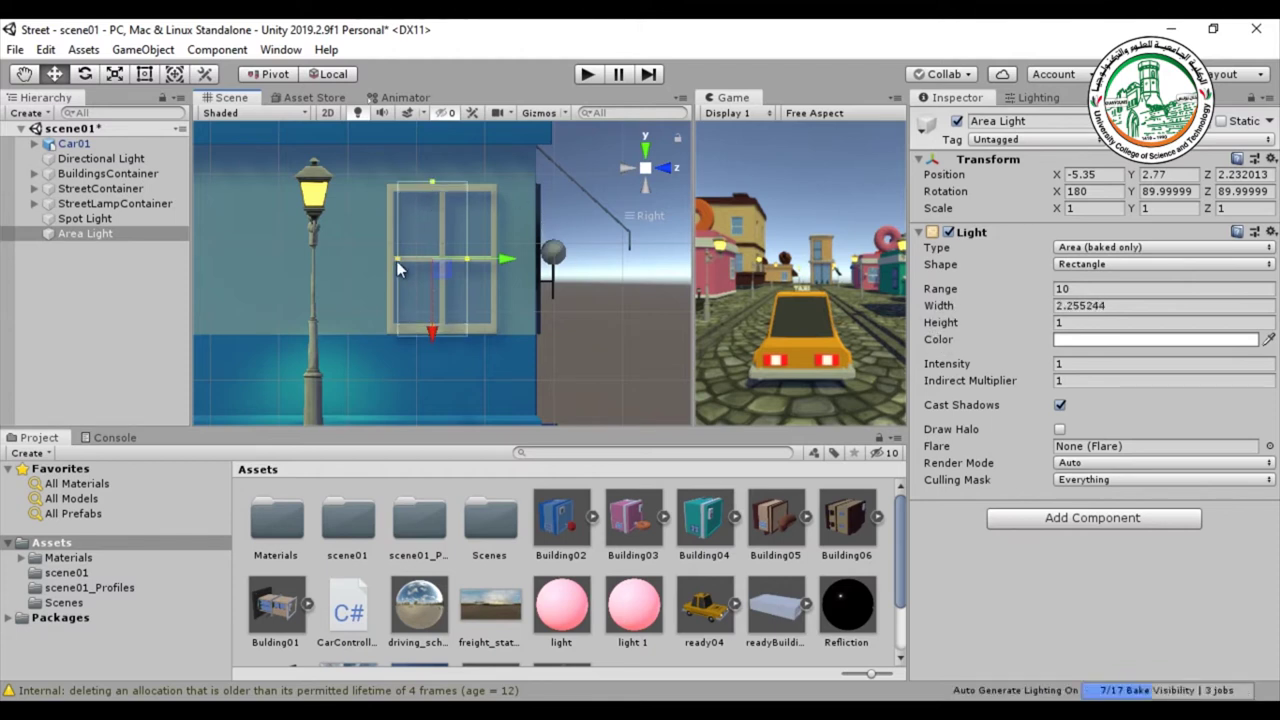
pyautogui.moveTo(388, 259); pyautogui.dragTo(371, 259)
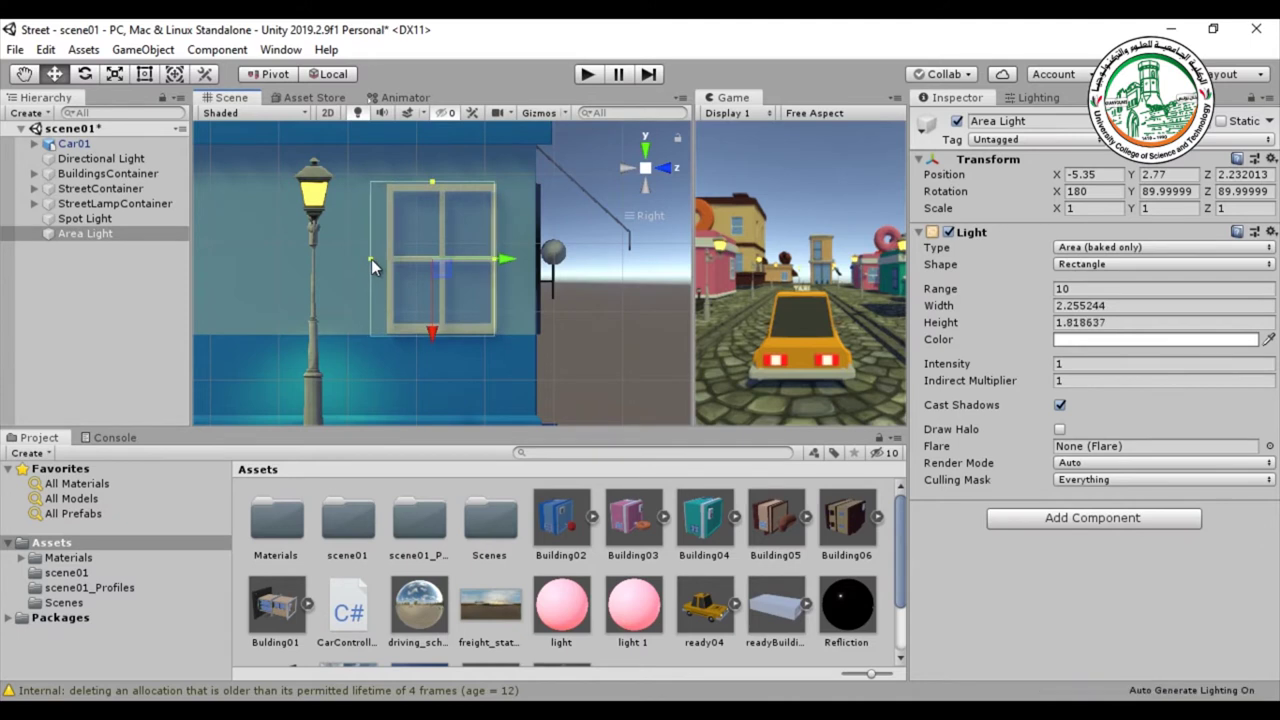
pyautogui.moveTo(509, 254); pyautogui.dragTo(519, 251)
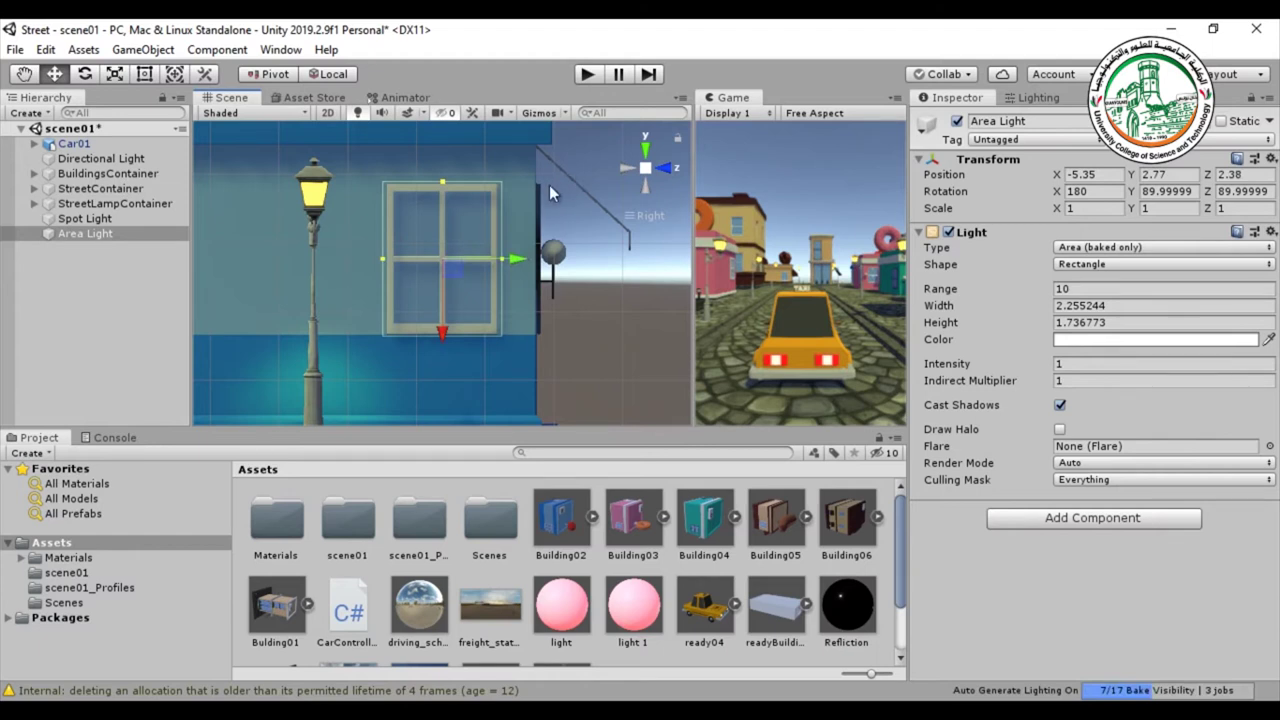
# Orbit from the Right view to an angled look at the street, lamp and lit window
pyautogui.click(514, 261)
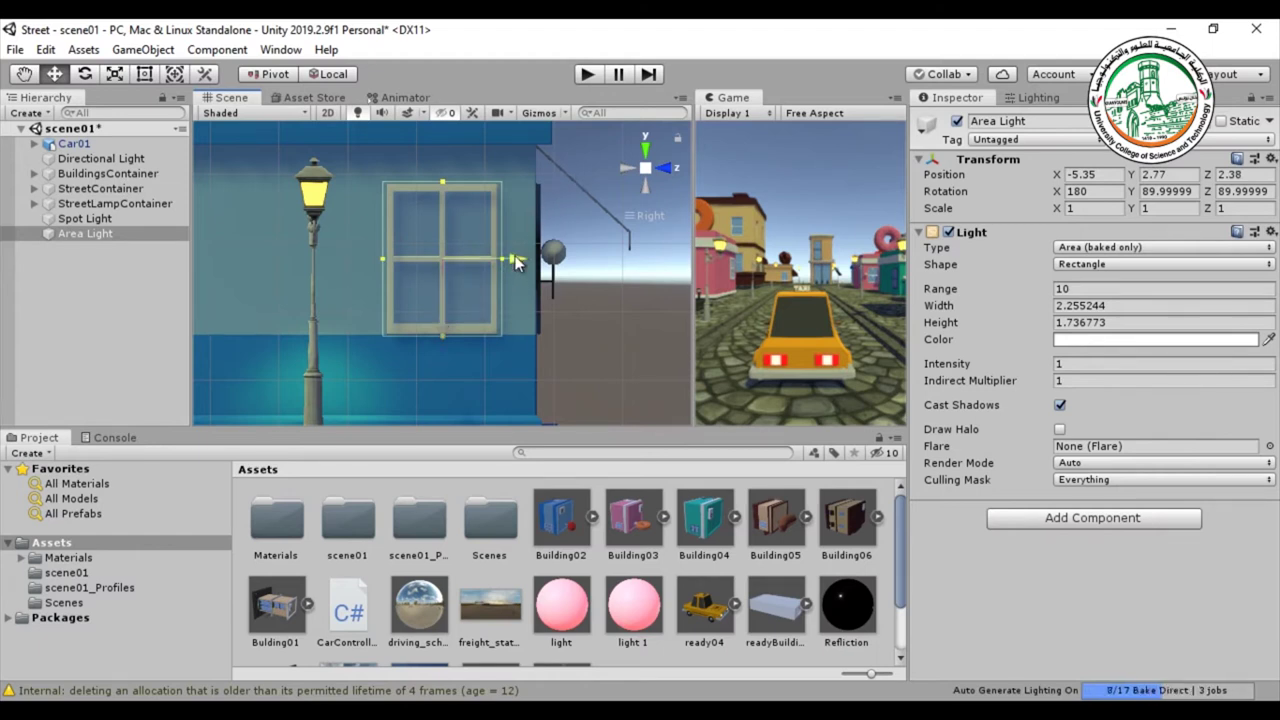
pyautogui.moveTo(475, 299)
pyautogui.keyDown('alt'); pyautogui.mouseDown()
pyautogui.moveTo(812, 336)
pyautogui.moveTo(624, 263)
pyautogui.mouseUp(); pyautogui.keyUp('alt')
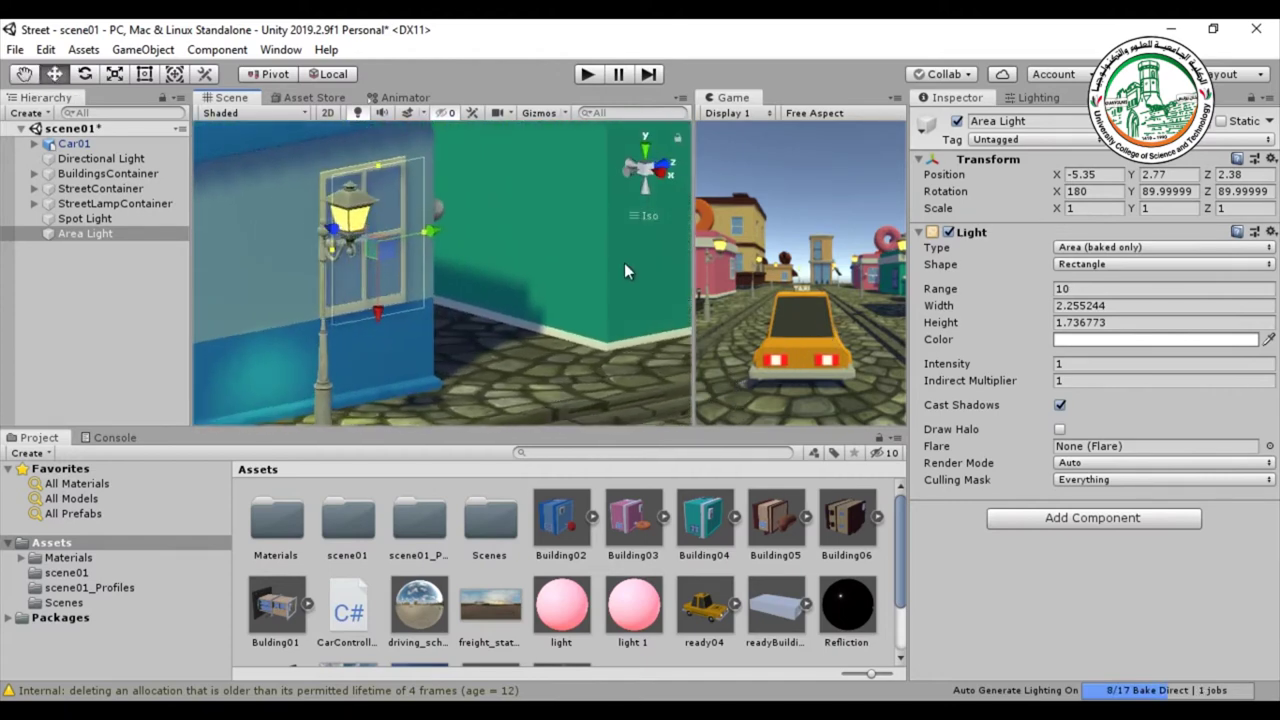
pyautogui.keyDown('alt'); pyautogui.moveTo(636, 219); pyautogui.dragTo(580, 273); pyautogui.keyUp('alt')
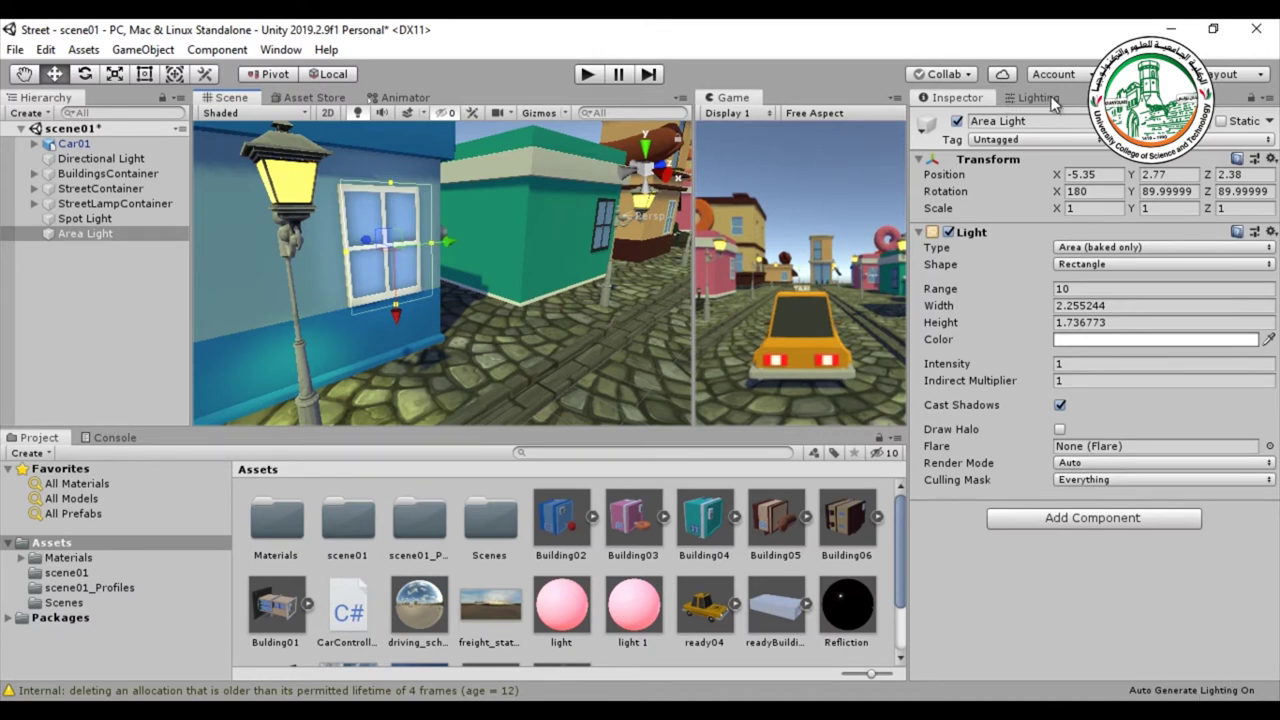
# Show the Lighting window's Scene settings, down to Lightmapping Settings and Auto Generate
pyautogui.click(1050, 99)
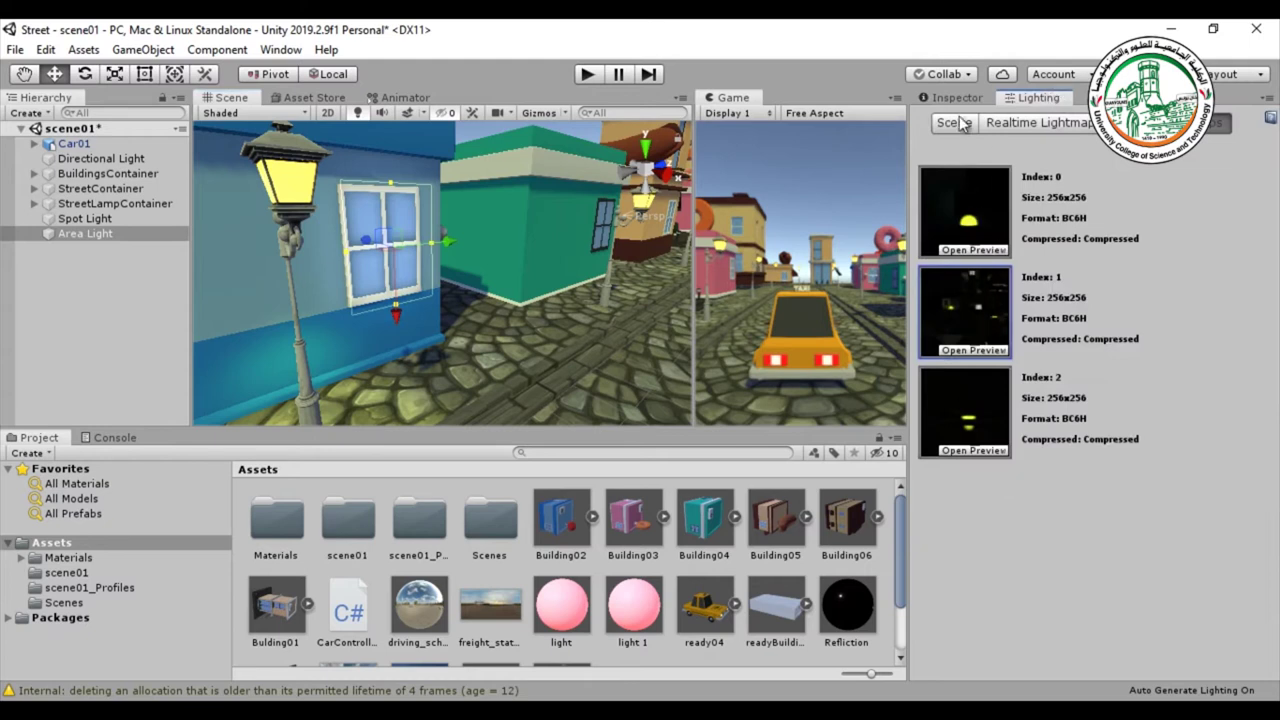
pyautogui.click(955, 122)
pyautogui.scroll(-8, 1155, 484)
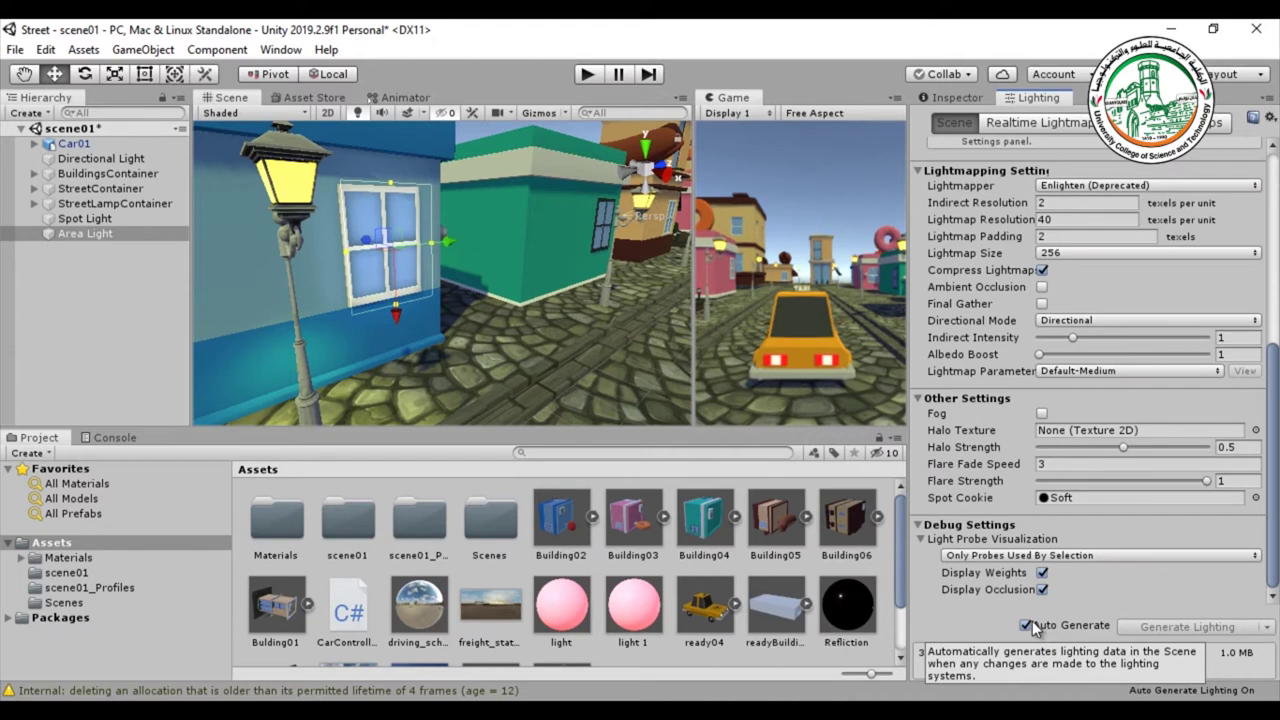
# Turn off Auto Generate and clear the baked lighting data
pyautogui.click(1026, 626)
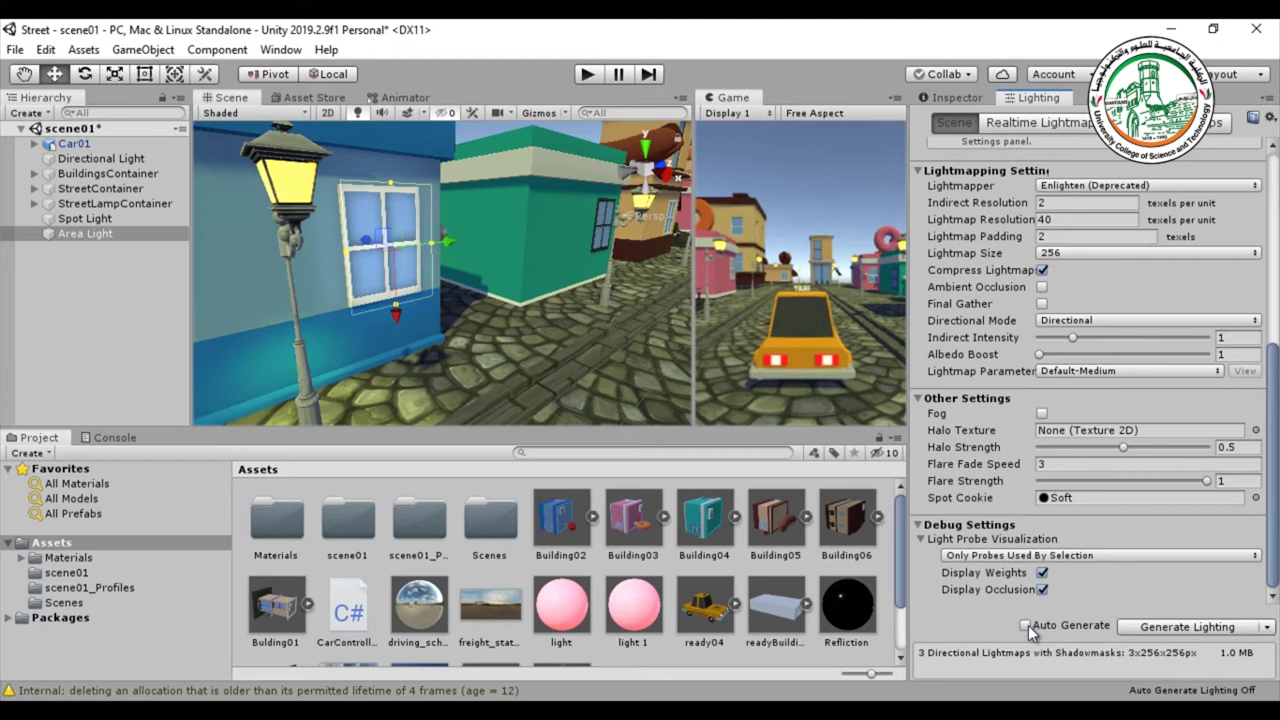
pyautogui.click(1267, 627)
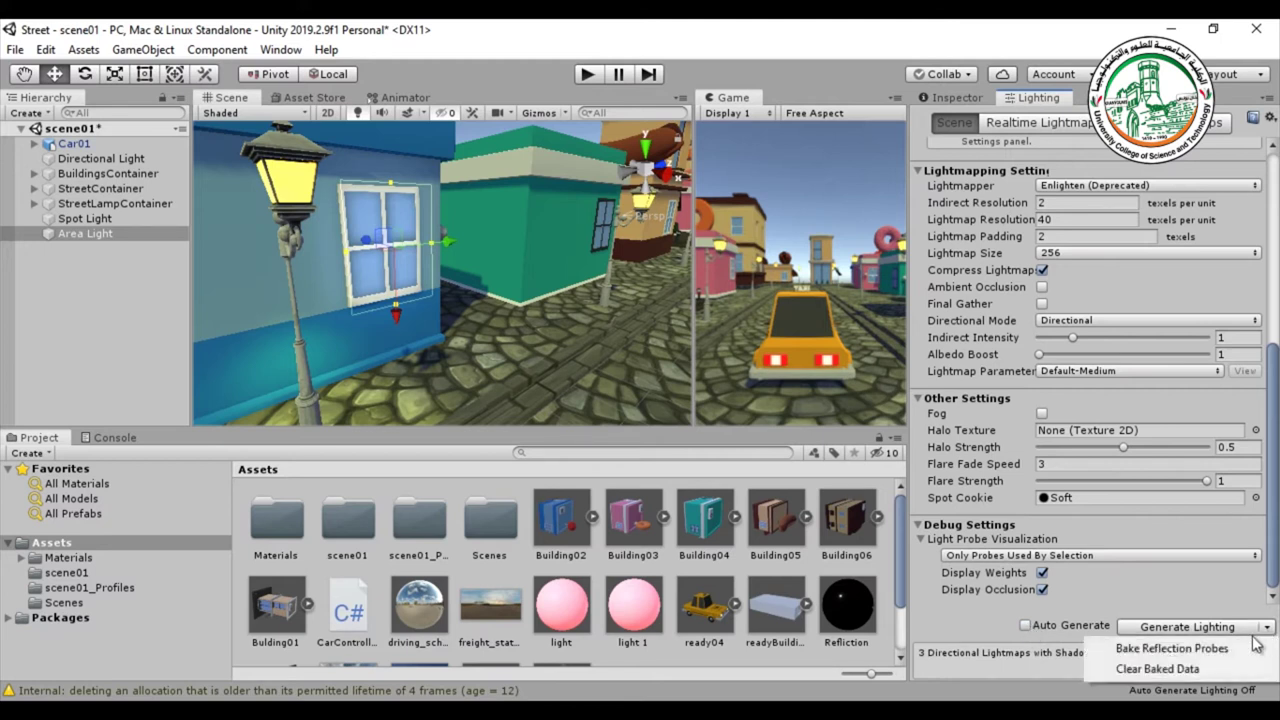
pyautogui.click(1201, 670)
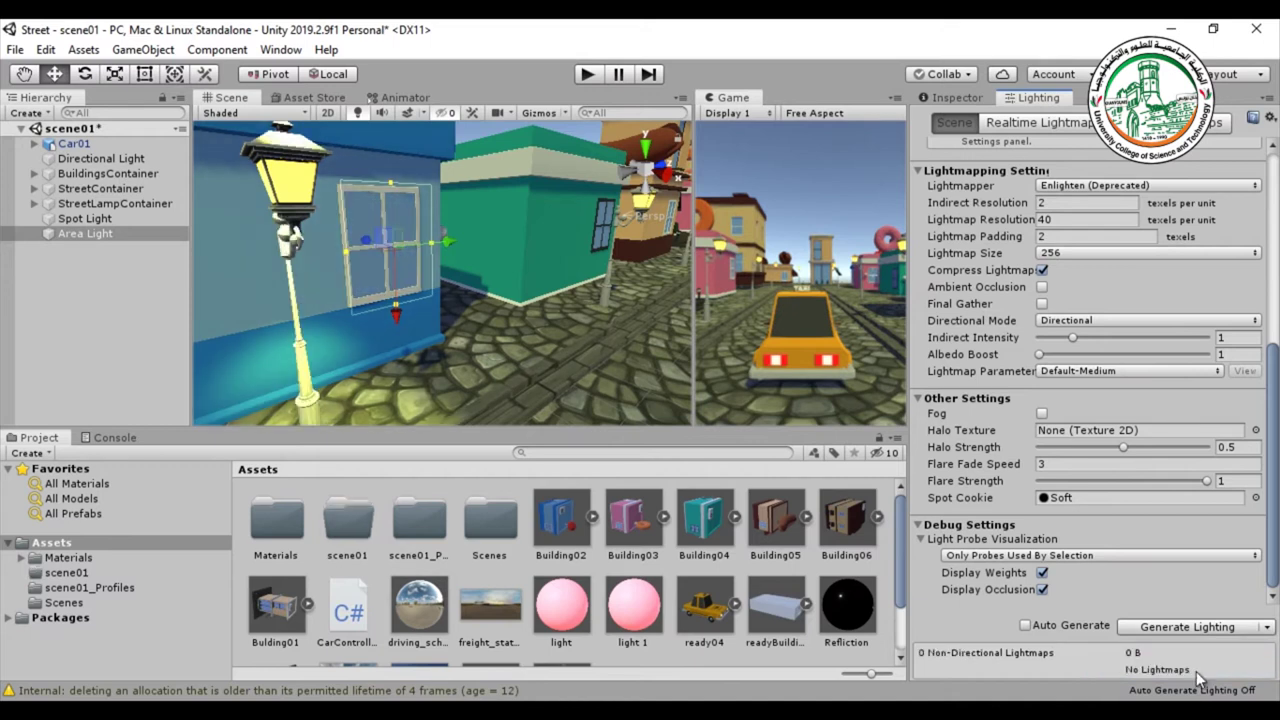
# Check the Baked Lightmaps list, then re-enable Auto Generate so three 256×256 lightmaps rebake
pyautogui.click(1218, 123)
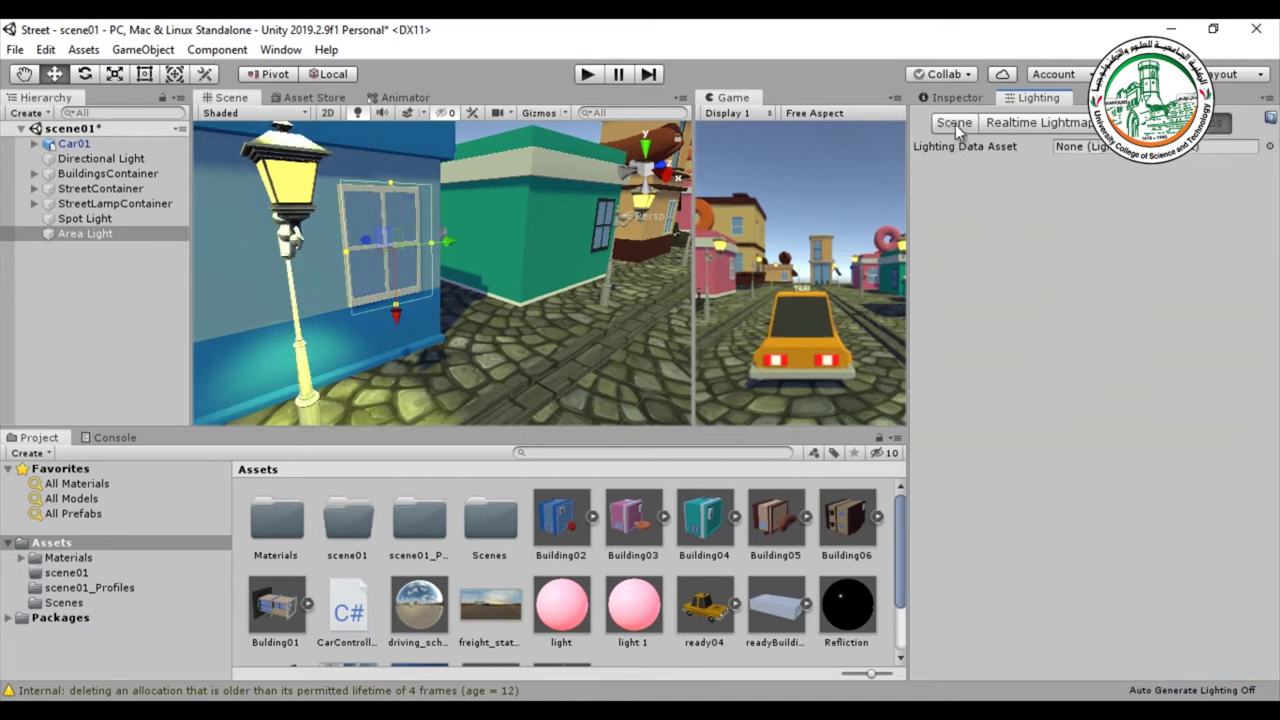
pyautogui.click(955, 124)
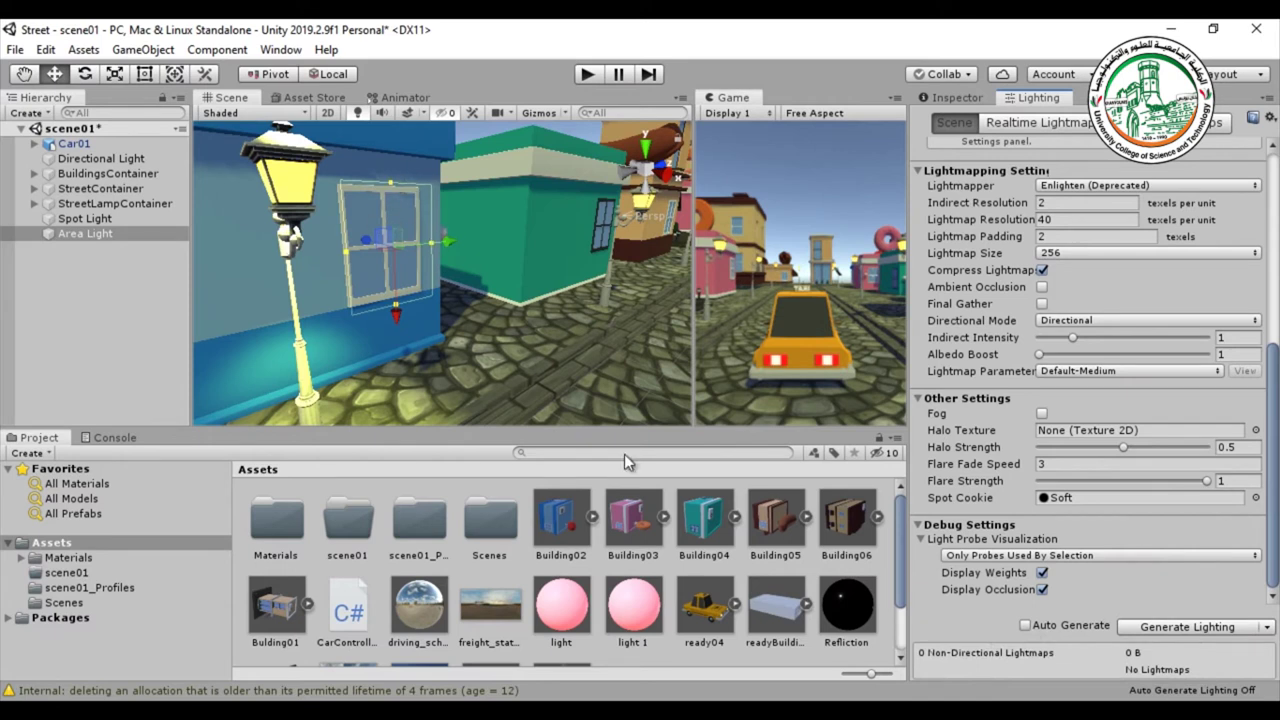
pyautogui.click(1025, 626)
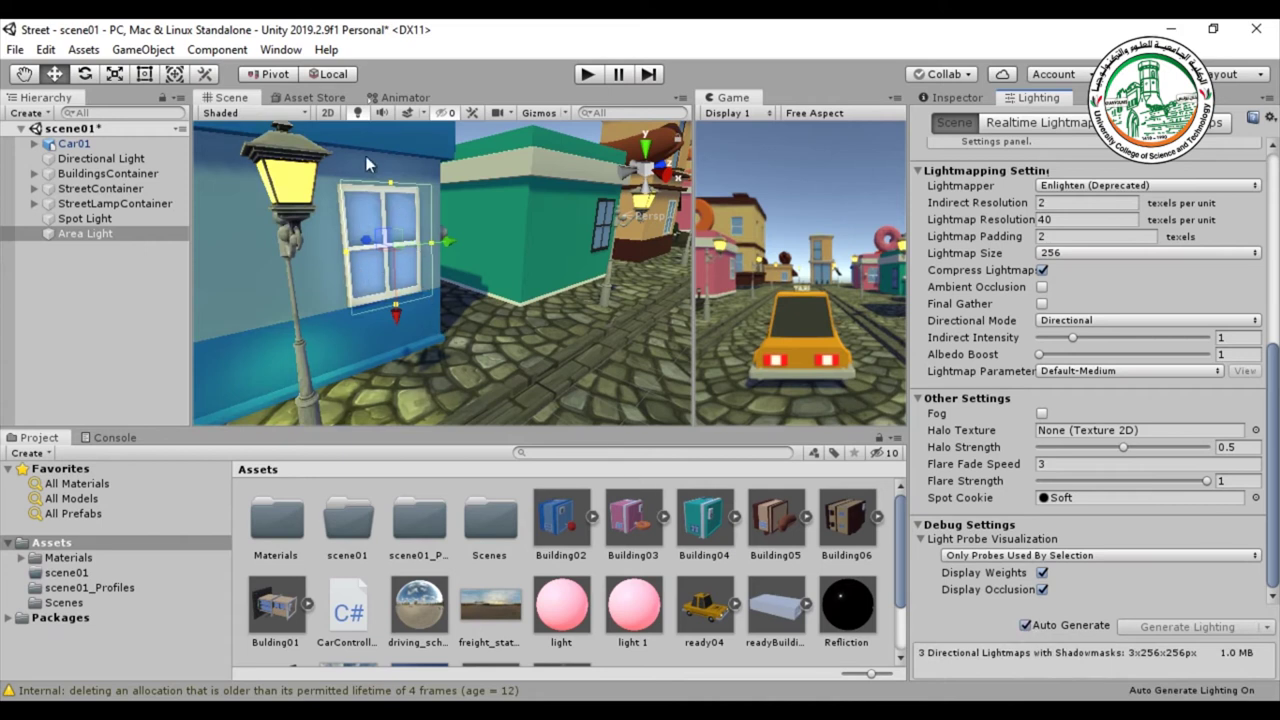
pyautogui.moveTo(342, 318)
pyautogui.keyDown('alt'); pyautogui.mouseDown()
pyautogui.moveTo(317, 360)
pyautogui.moveTo(492, 301)
pyautogui.mouseUp(); pyautogui.keyUp('alt')
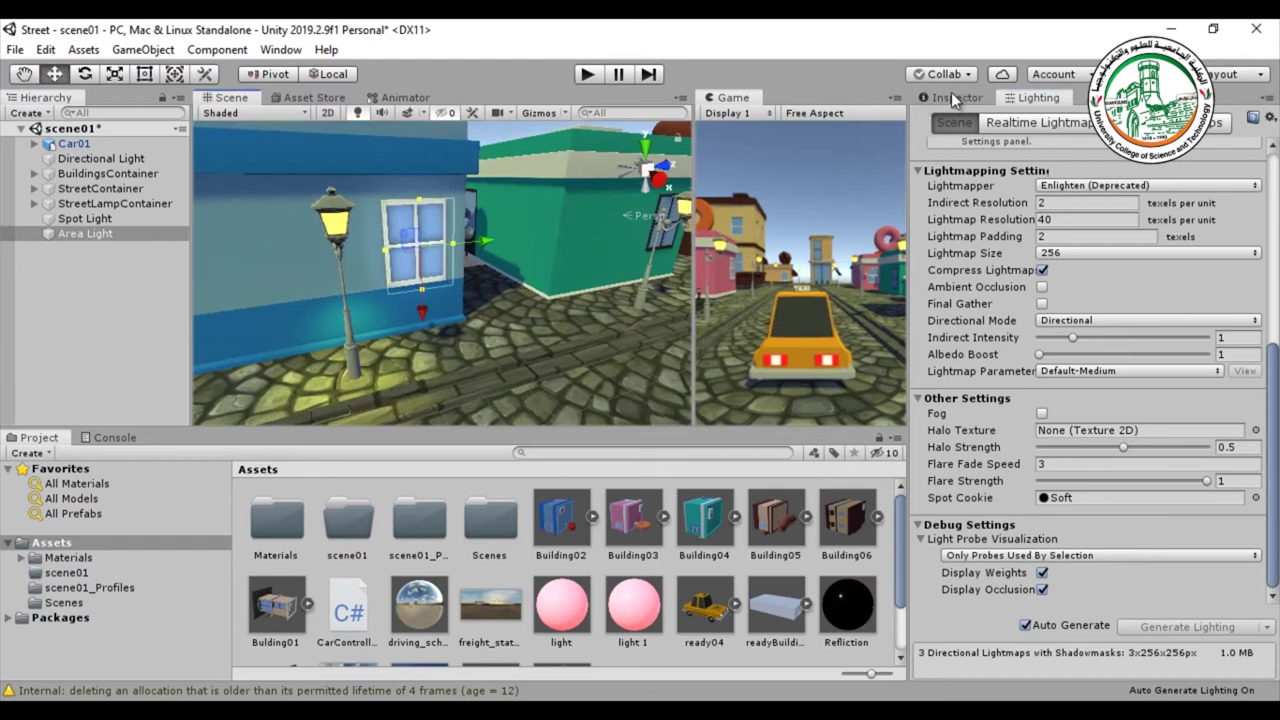
# Give the Area Light the sampled blue wall colour and an intensity of 2.64
pyautogui.click(951, 97)
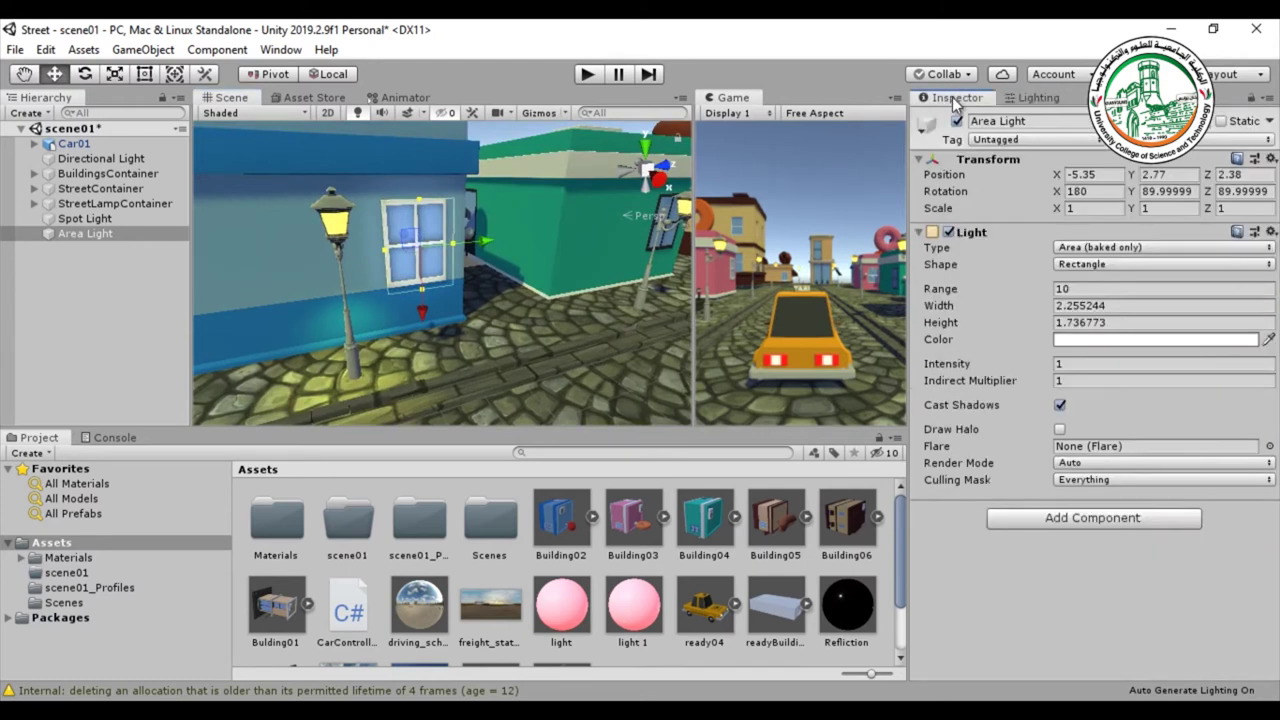
pyautogui.click(1078, 339)
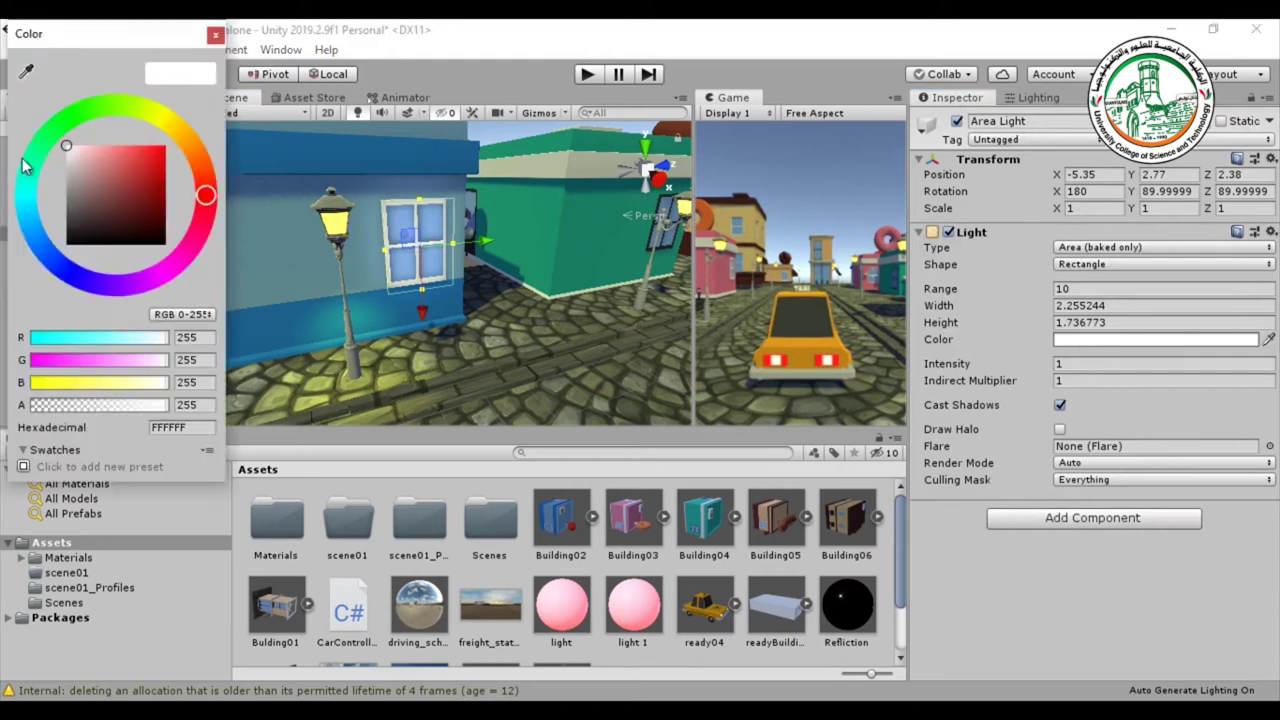
pyautogui.click(27, 74)
pyautogui.click(293, 232)
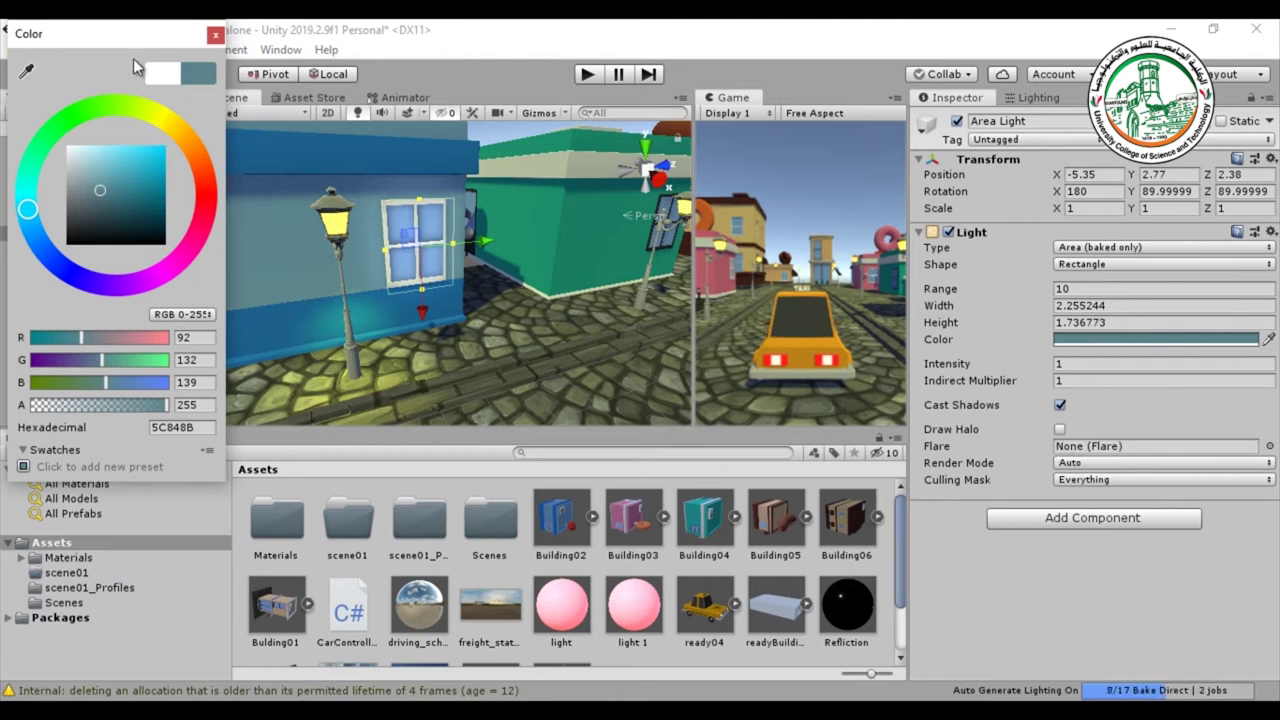
pyautogui.click(213, 38)
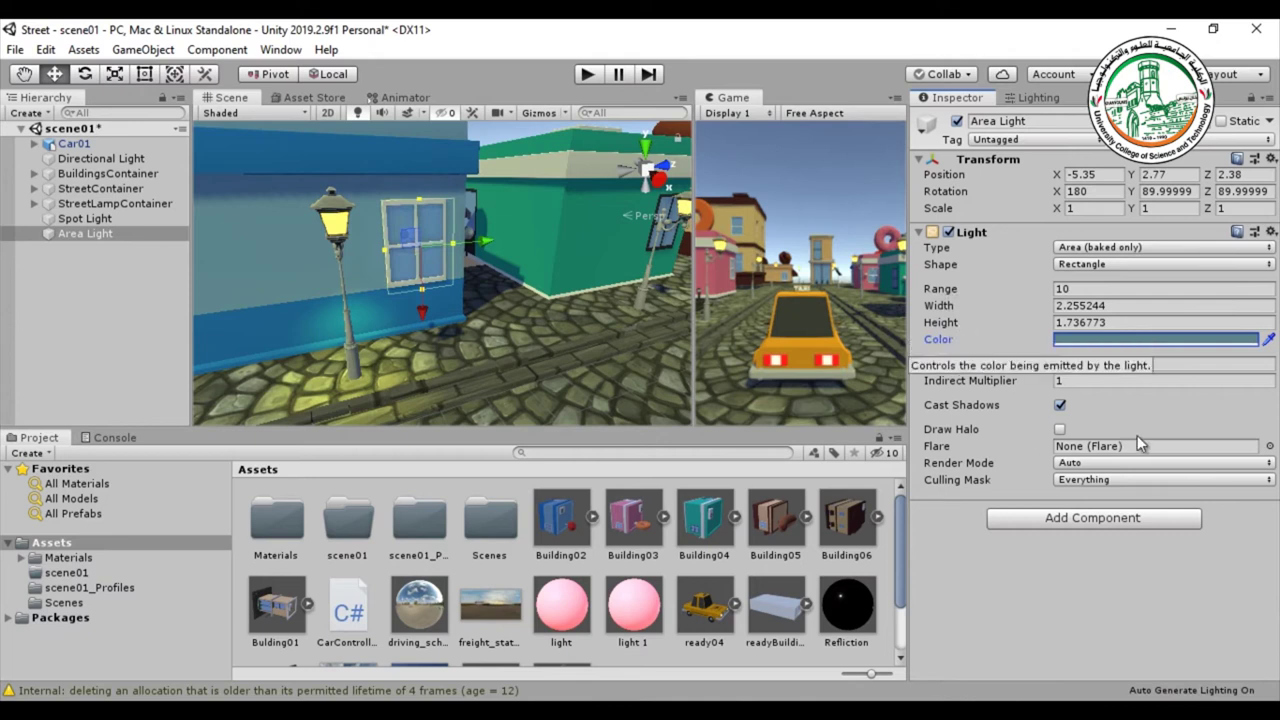
pyautogui.moveTo(936, 368); pyautogui.dragTo(988, 363)
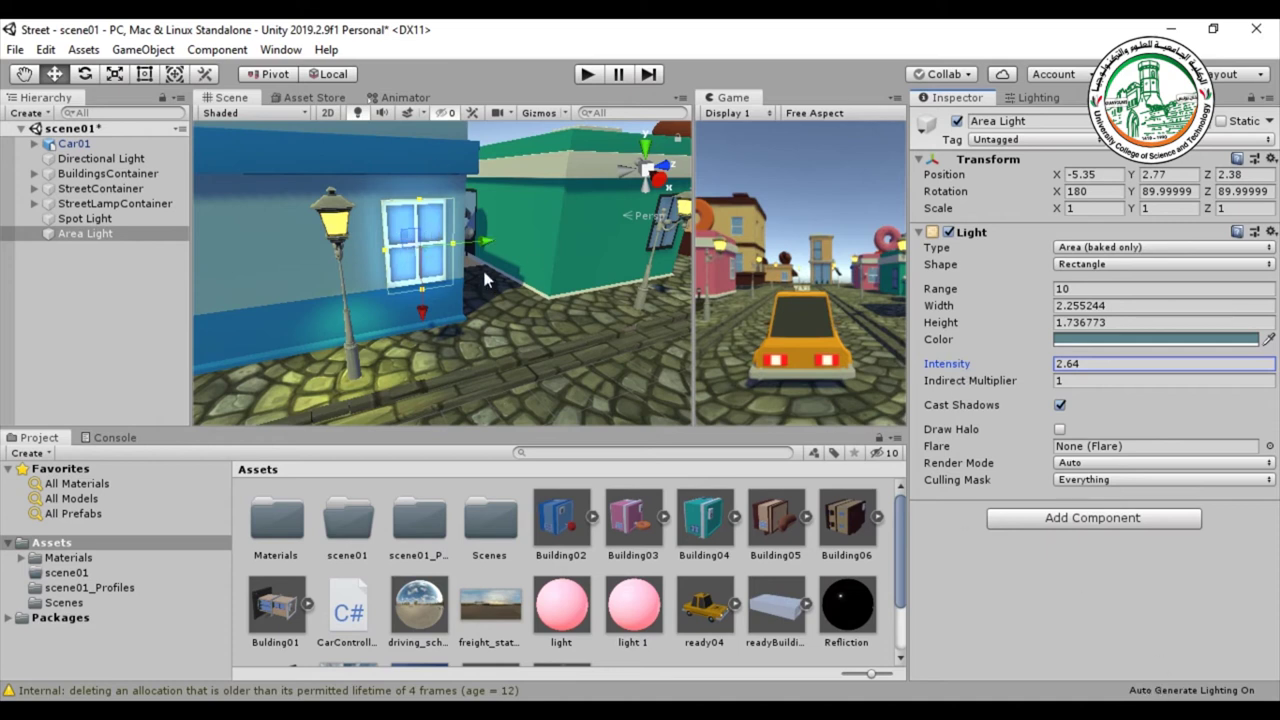
# In the Lighting settings, keep the Enlighten lightmapper and set Lightmap Size to 1024
pyautogui.click(1043, 99)
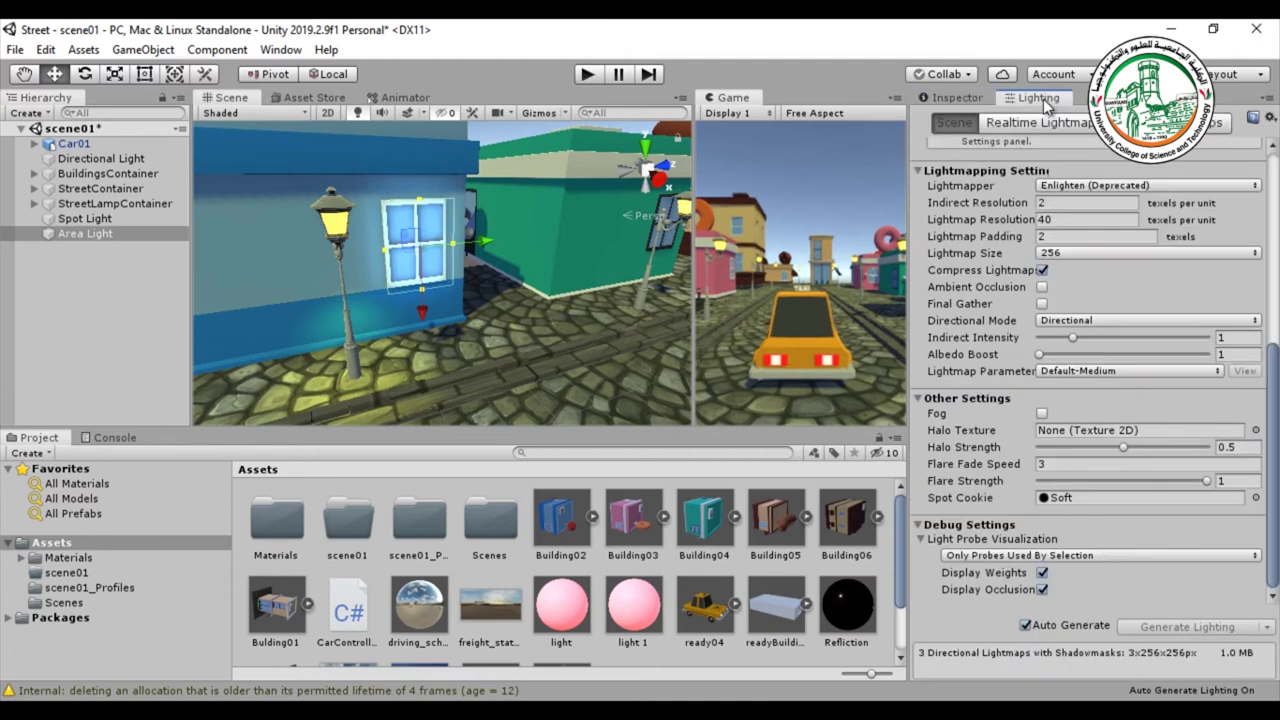
pyautogui.scroll(5, 1105, 230)
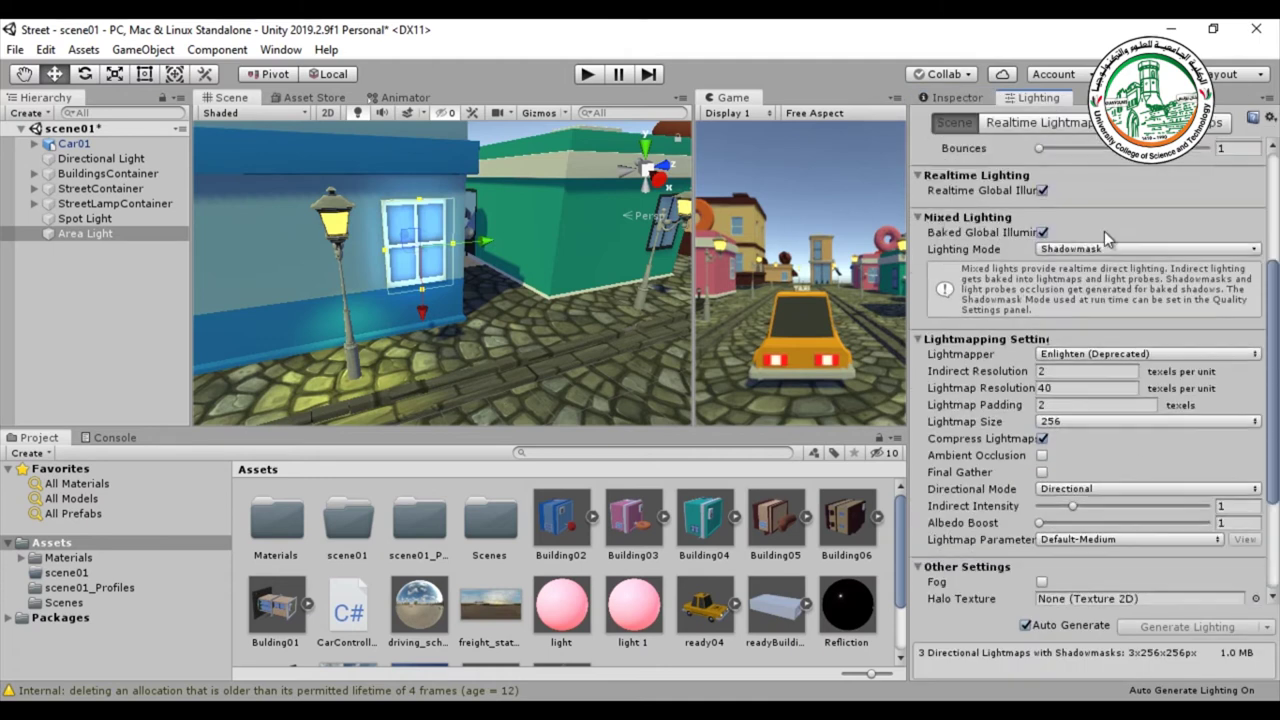
pyautogui.scroll(1, 1105, 230)
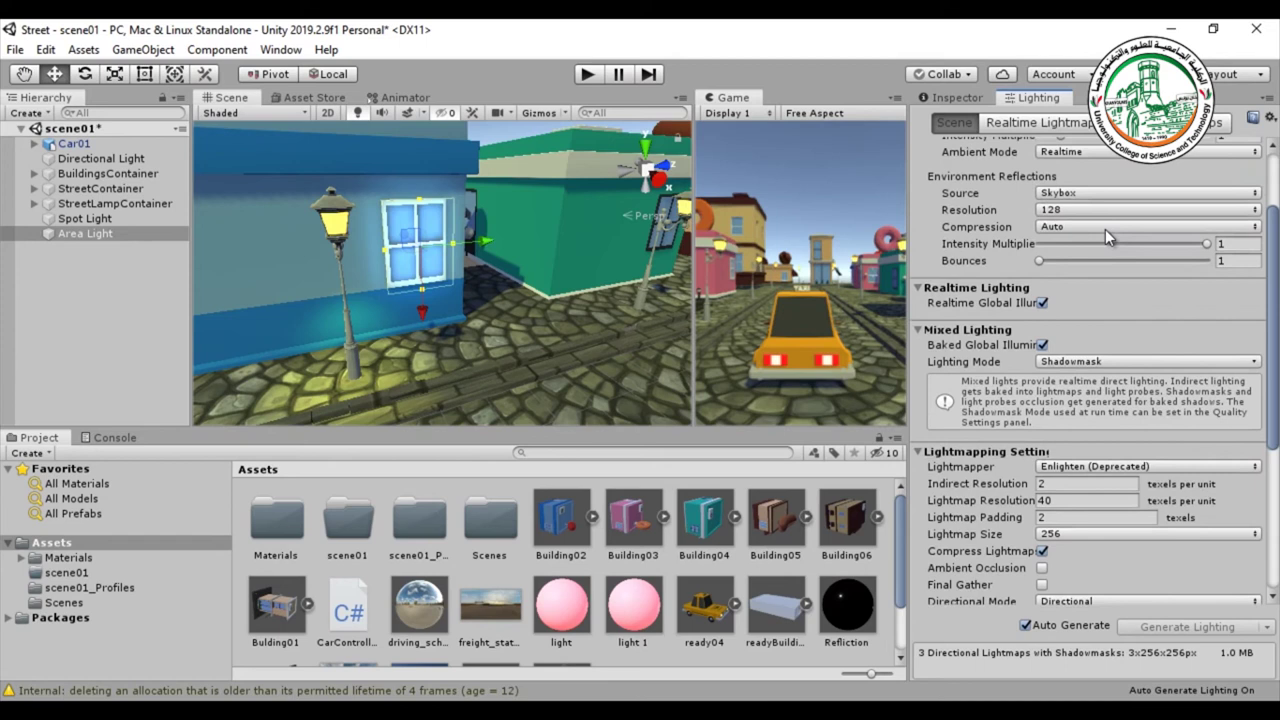
pyautogui.scroll(-2, 1105, 230)
pyautogui.scroll(-2, 1090, 310)
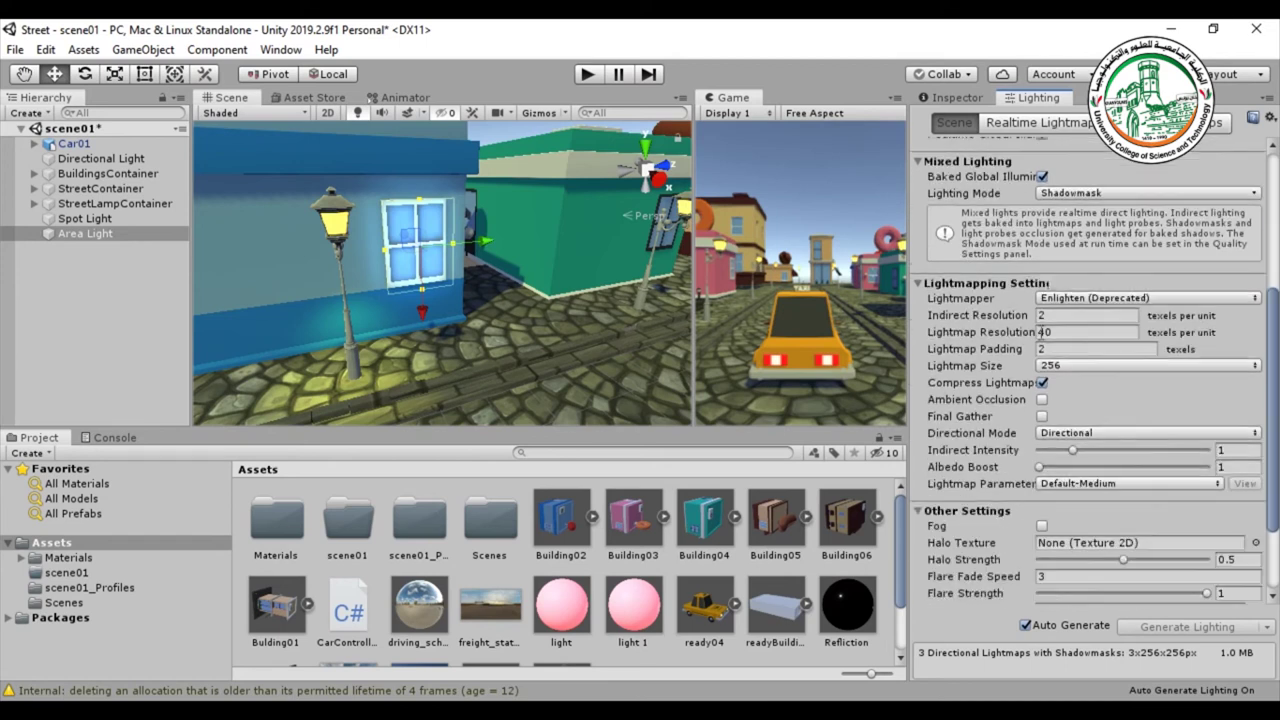
pyautogui.click(1223, 297)
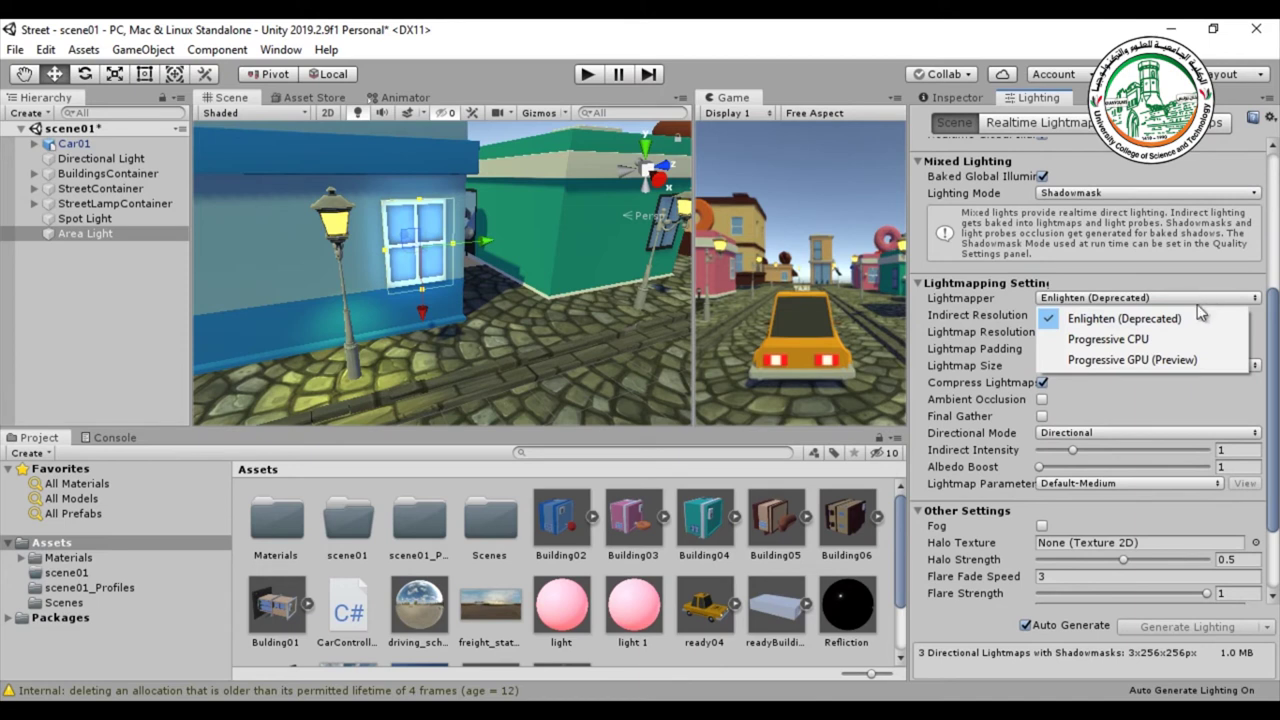
pyautogui.click(1192, 320)
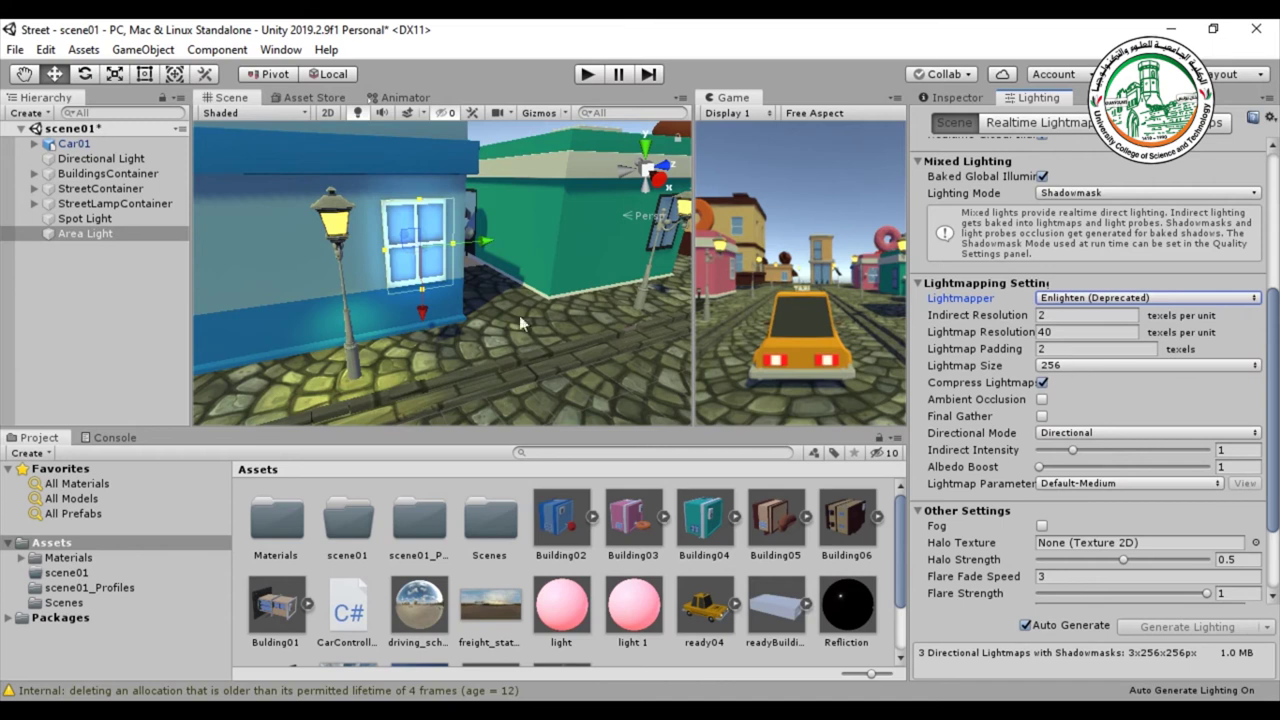
pyautogui.click(1088, 365)
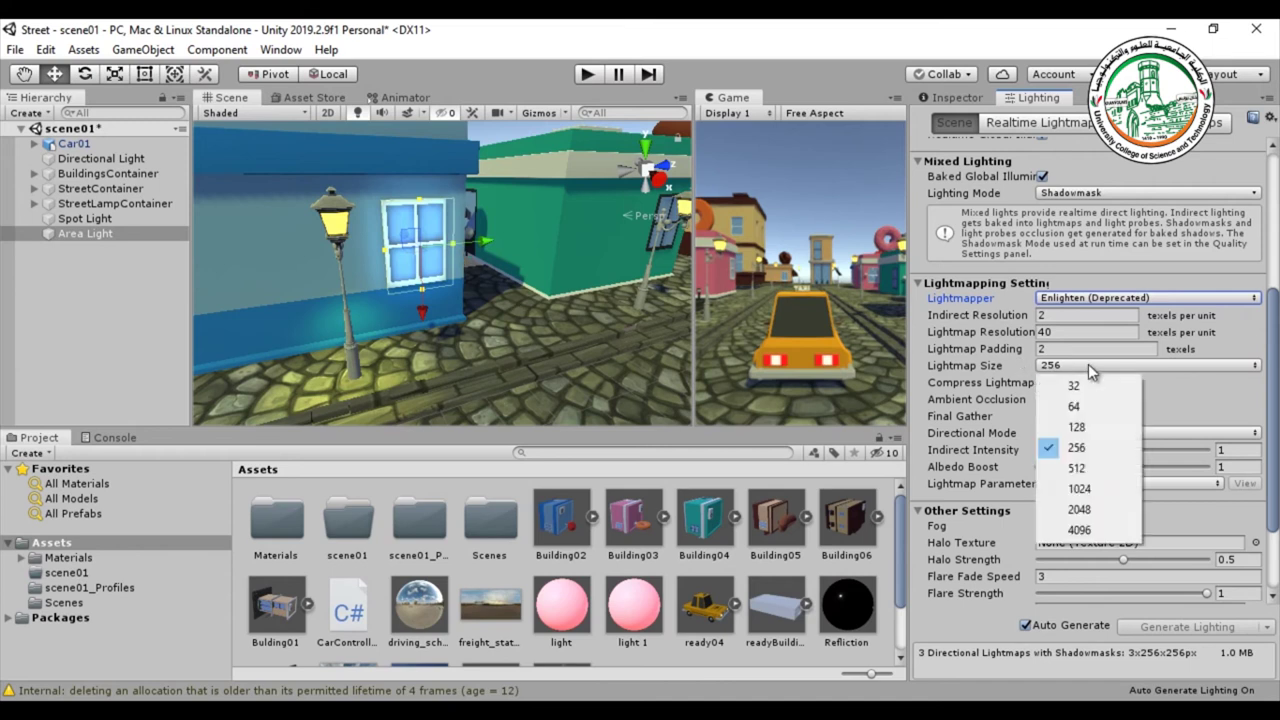
pyautogui.click(1089, 488)
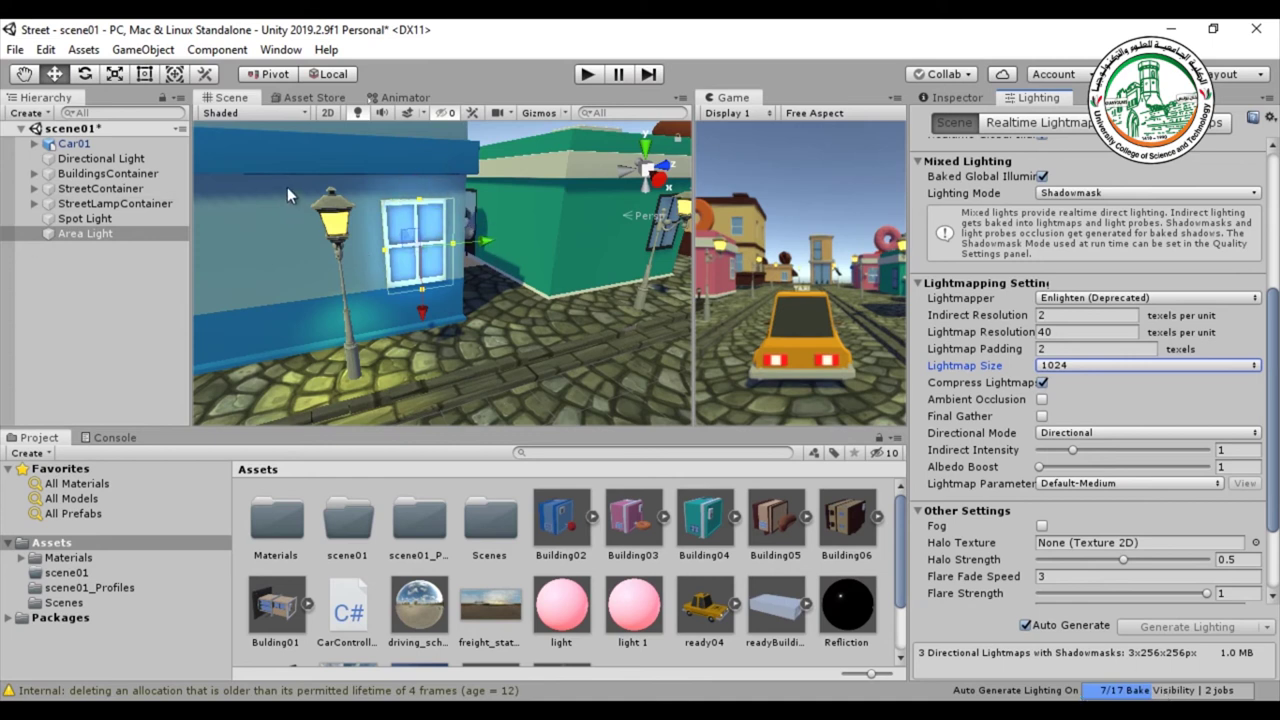
pyautogui.click(82, 218)
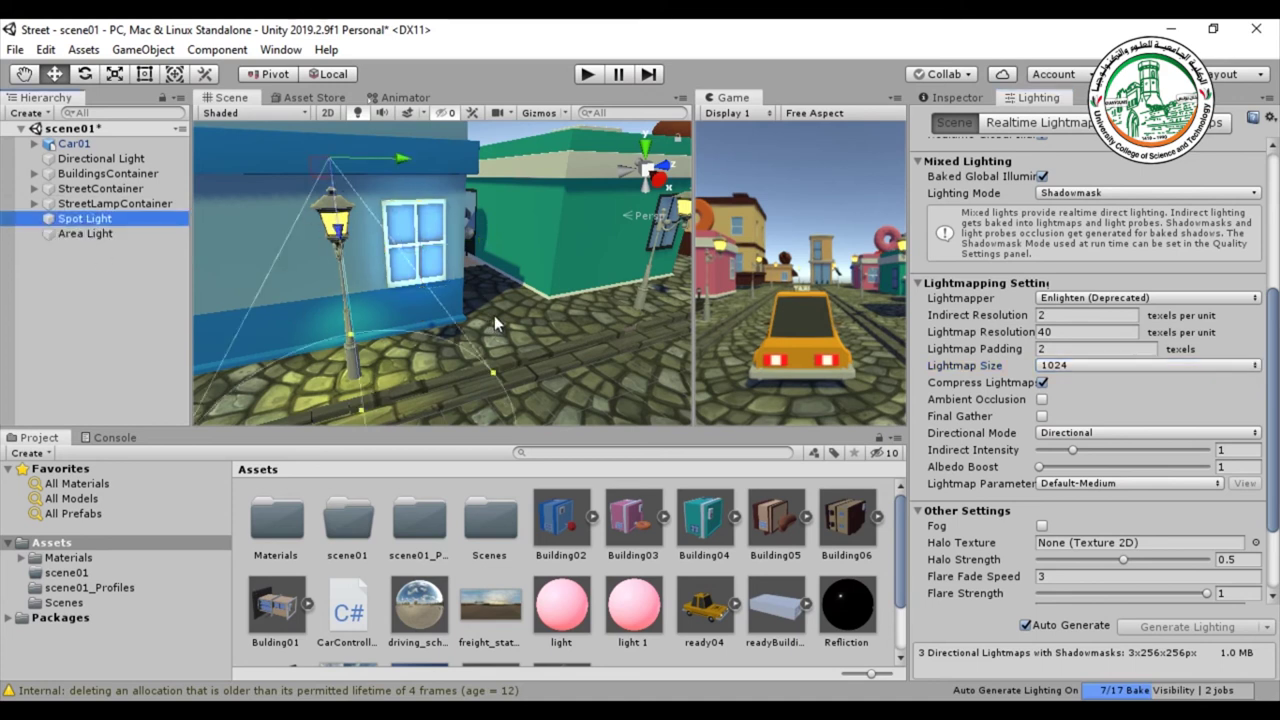
pyautogui.click(98, 234)
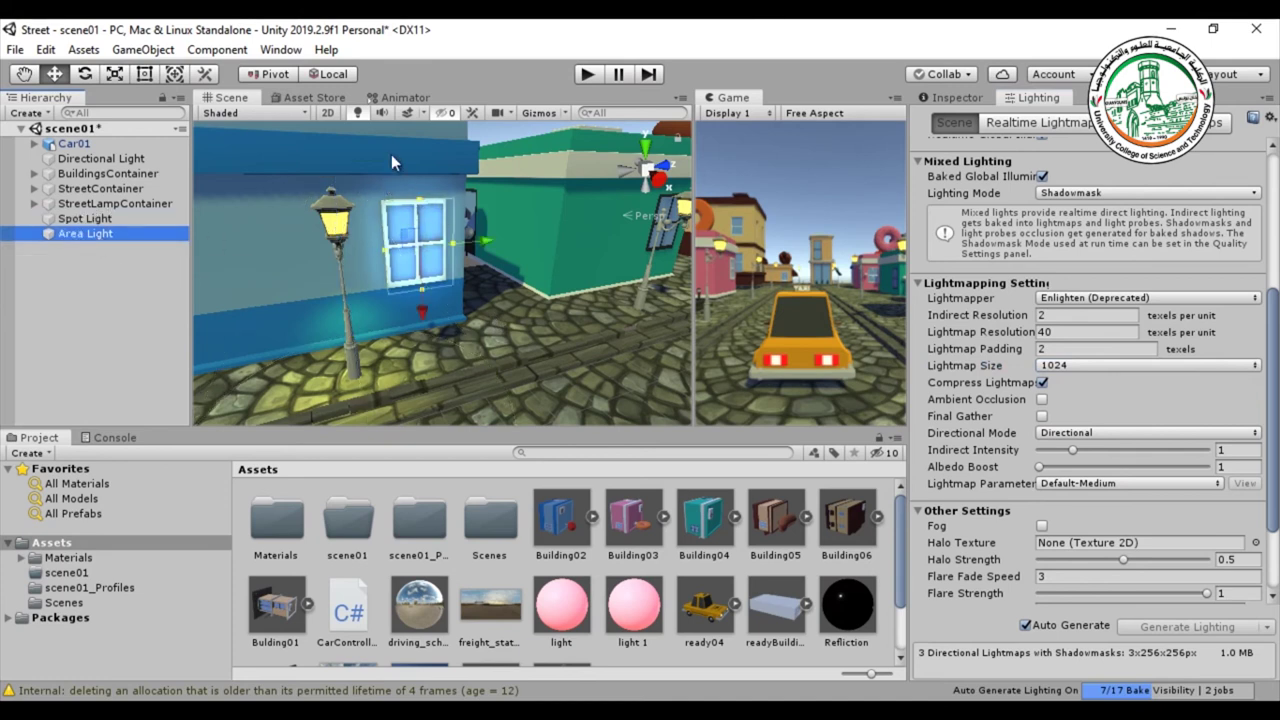
pyautogui.click(114, 217)
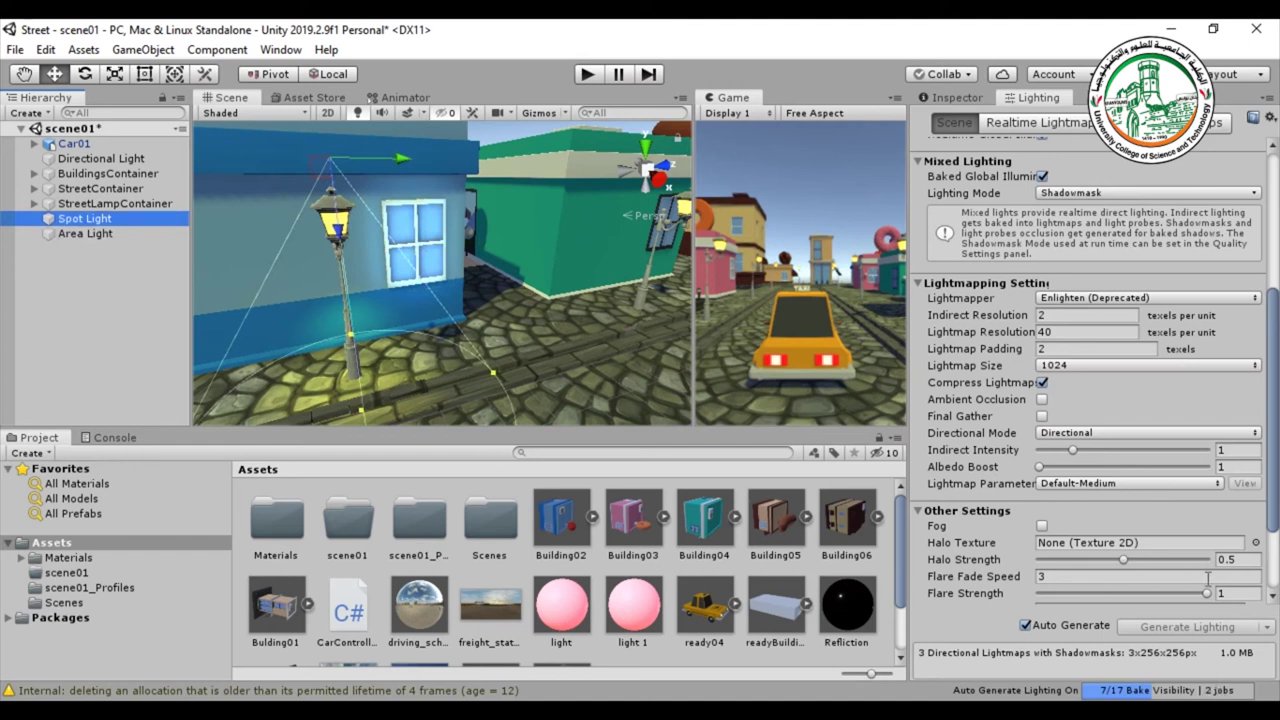
pyautogui.click(1041, 382)
# Preview baked Lightmap Index 1 at full size, then close the preview window
pyautogui.click(1210, 124)
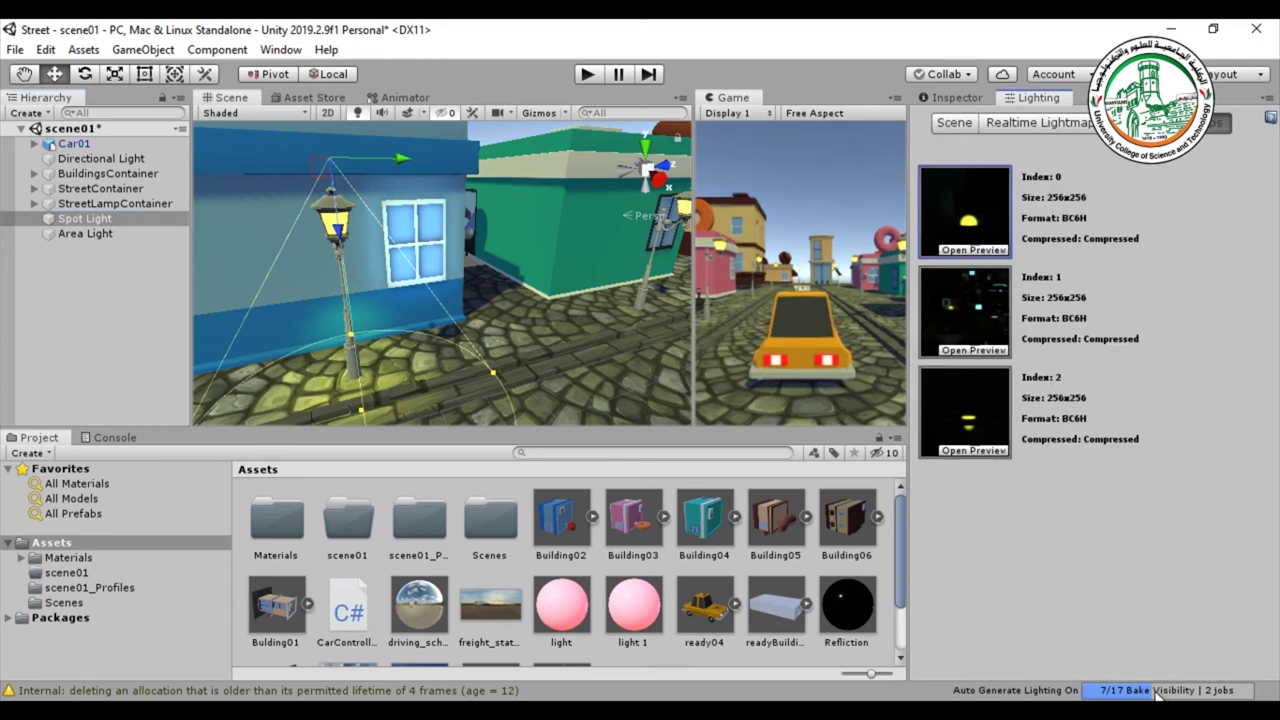
pyautogui.click(970, 351)
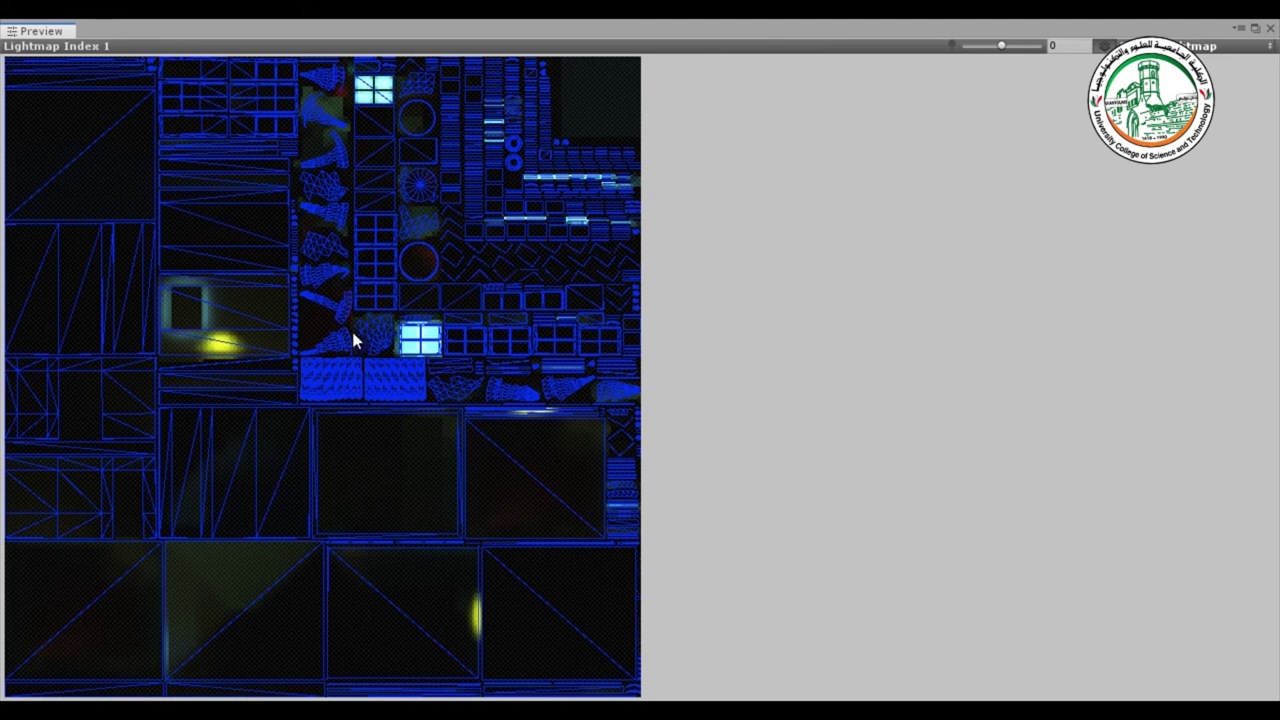
pyautogui.click(1270, 29)
pyautogui.click(1272, 34)
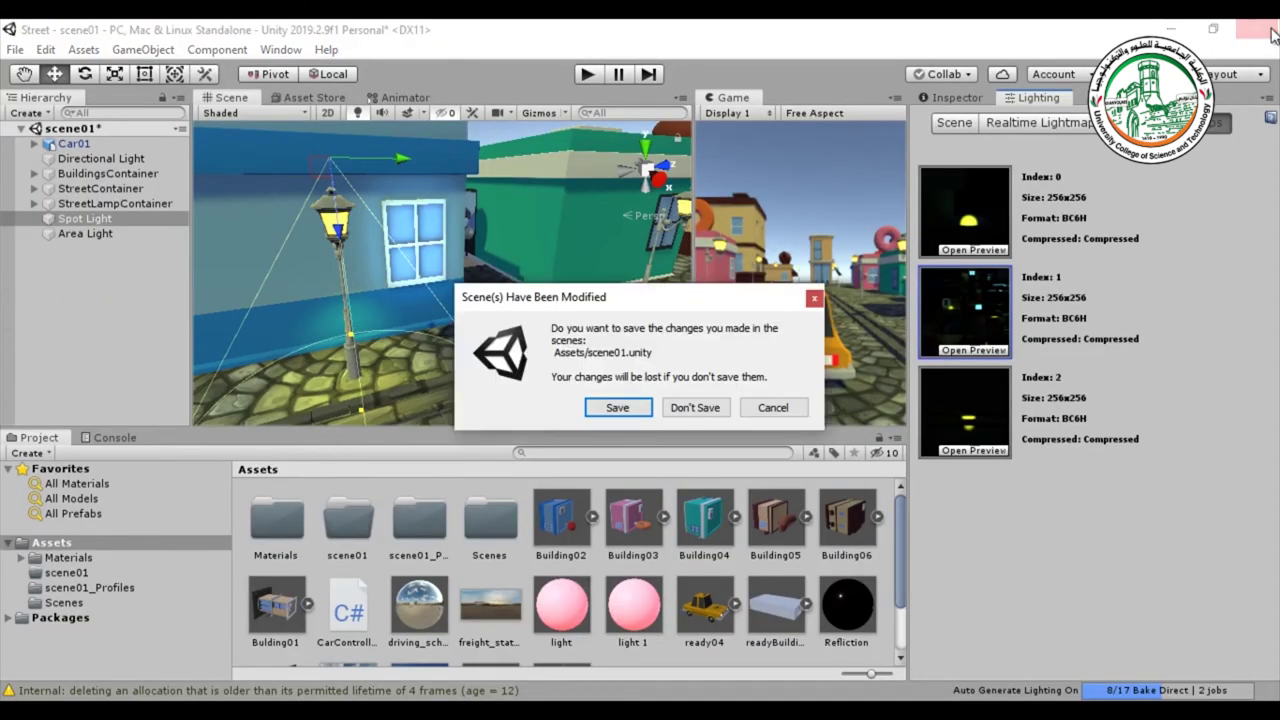
# Cancel the save prompt, set Lightmap Size back to 256, and select the Area Light
pyautogui.click(788, 407)
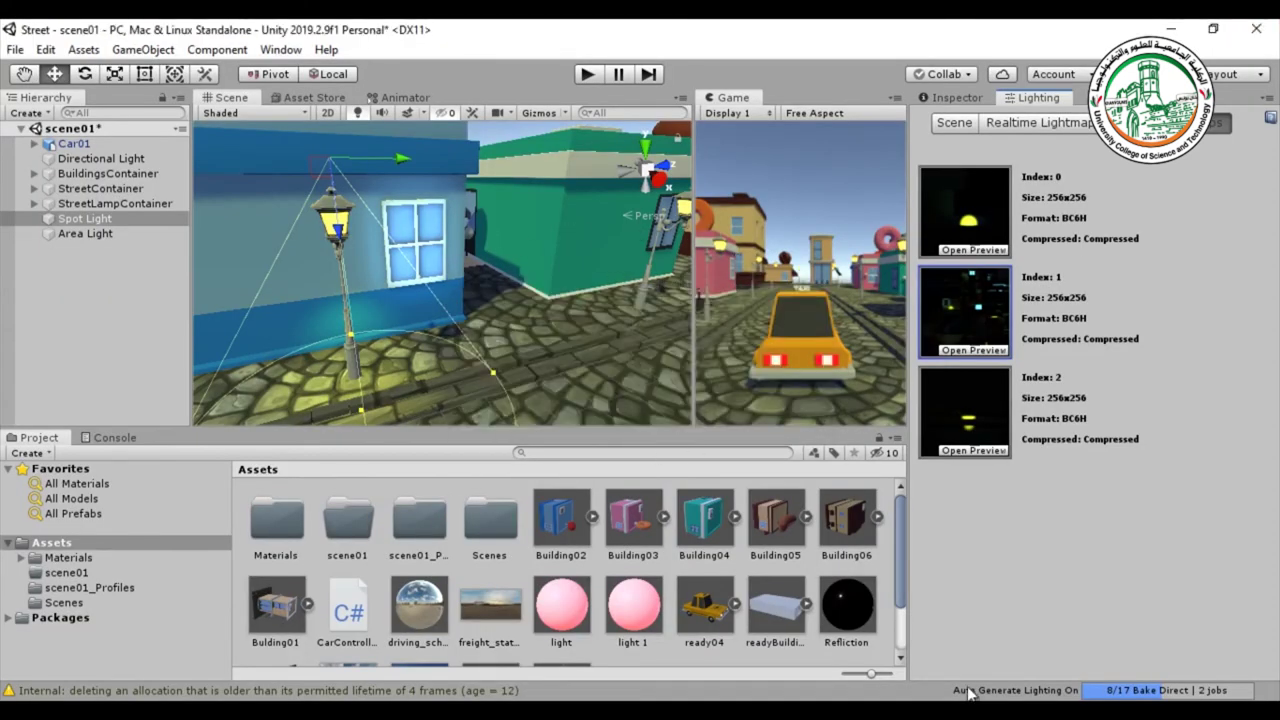
pyautogui.click(963, 124)
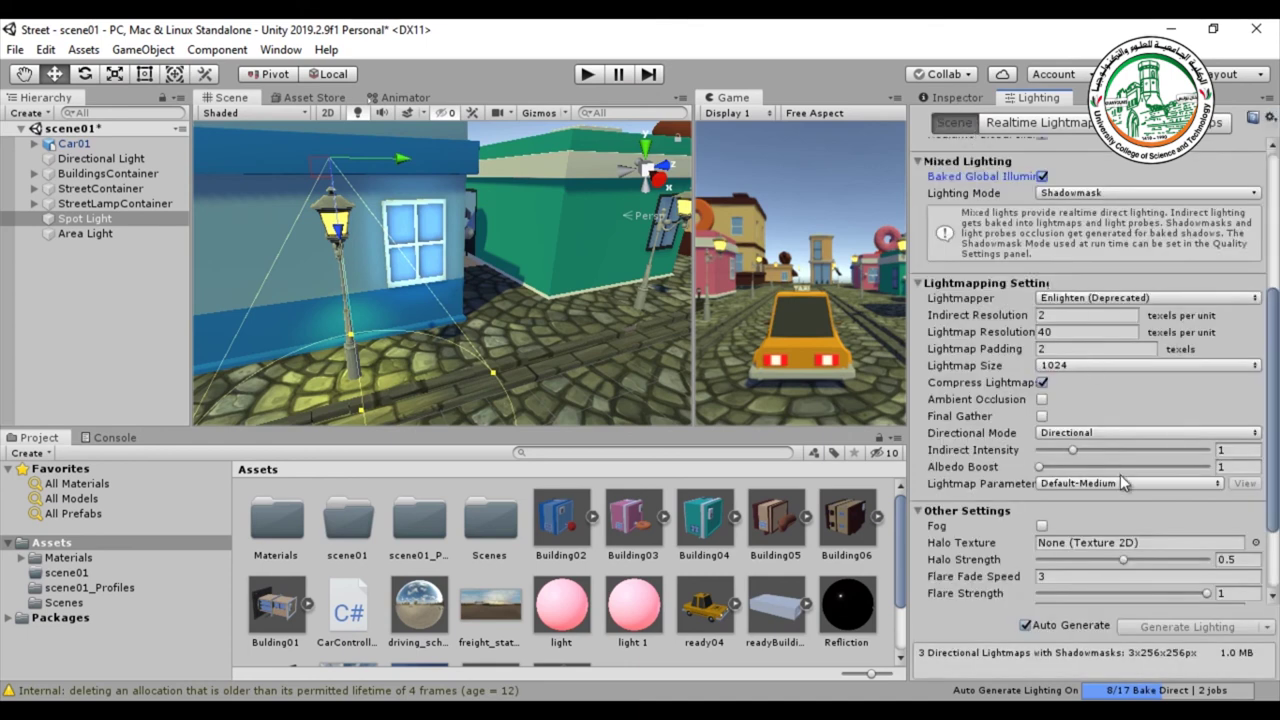
pyautogui.click(1105, 364)
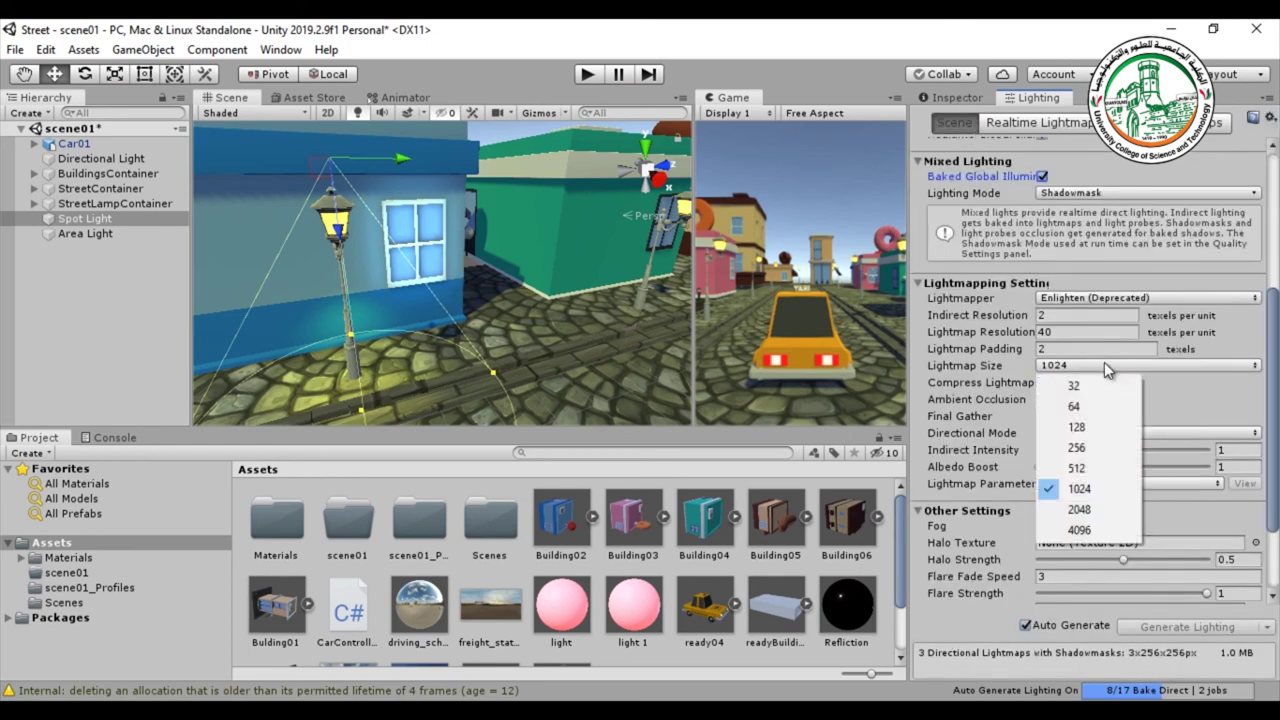
pyautogui.click(1087, 449)
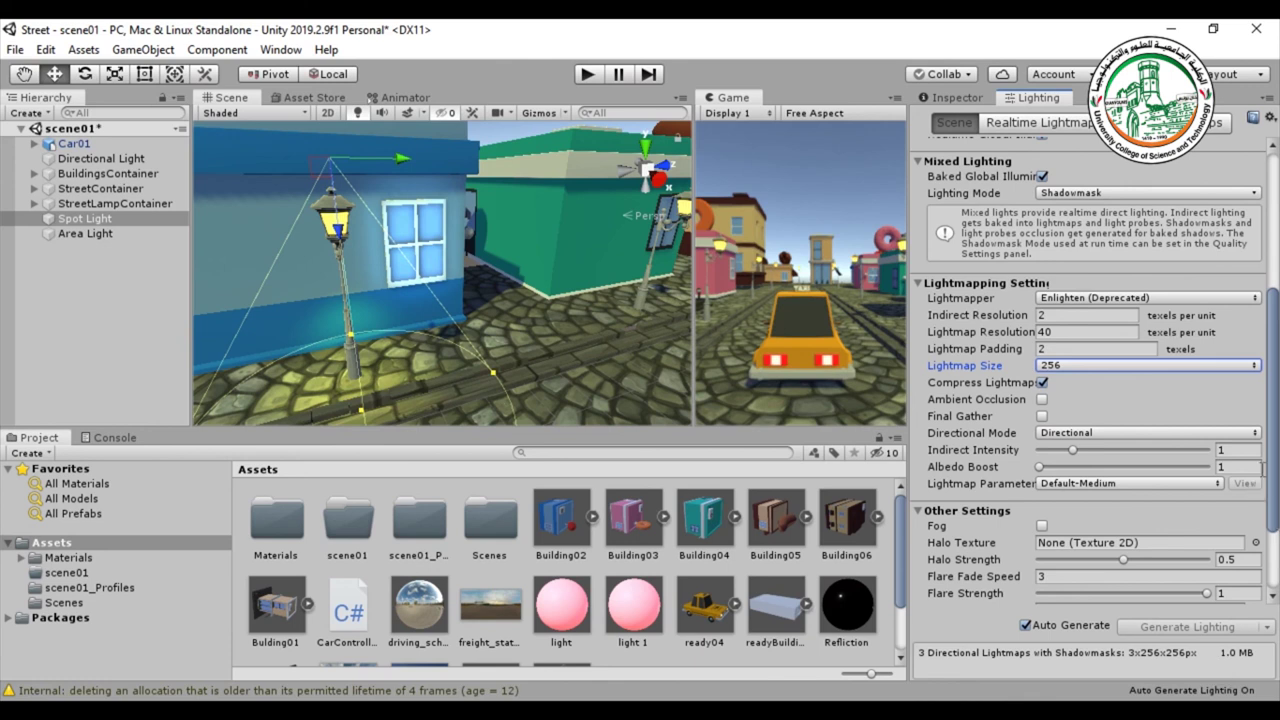
pyautogui.click(77, 234)
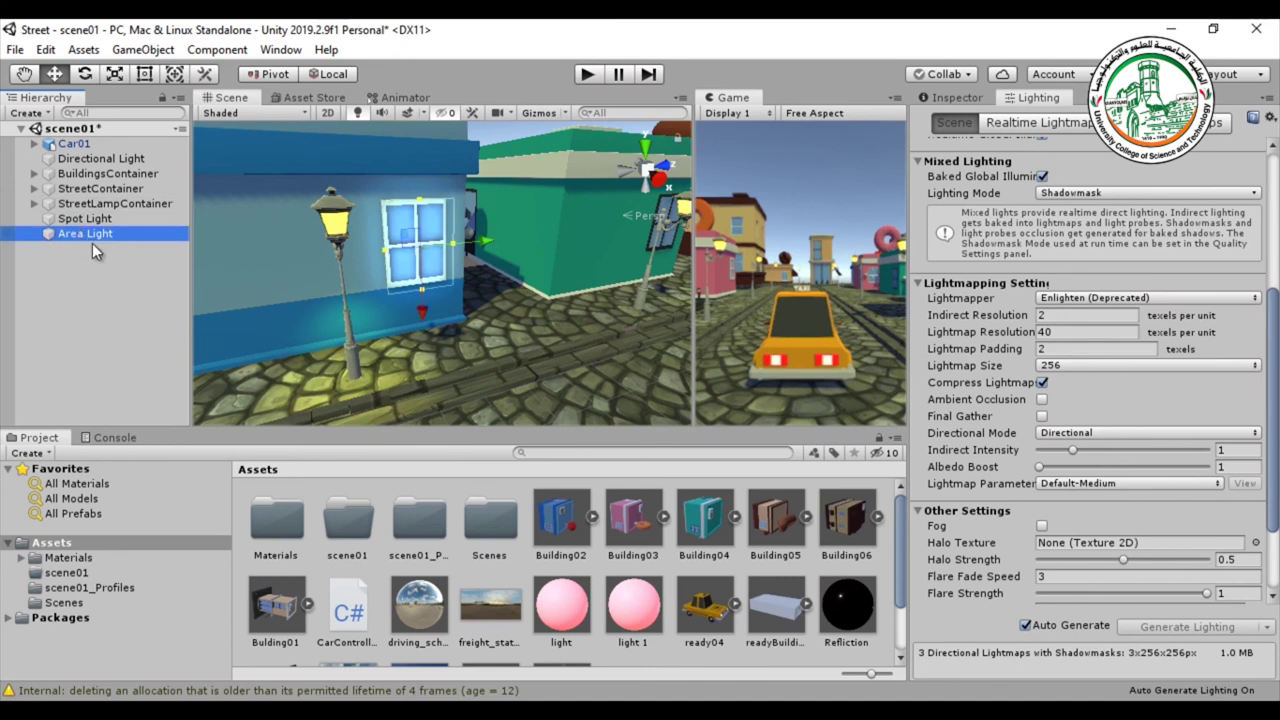
# Show the Area Light's Inspector: intensity 2.64, width 2.255, height 1.737
pyautogui.click(952, 100)
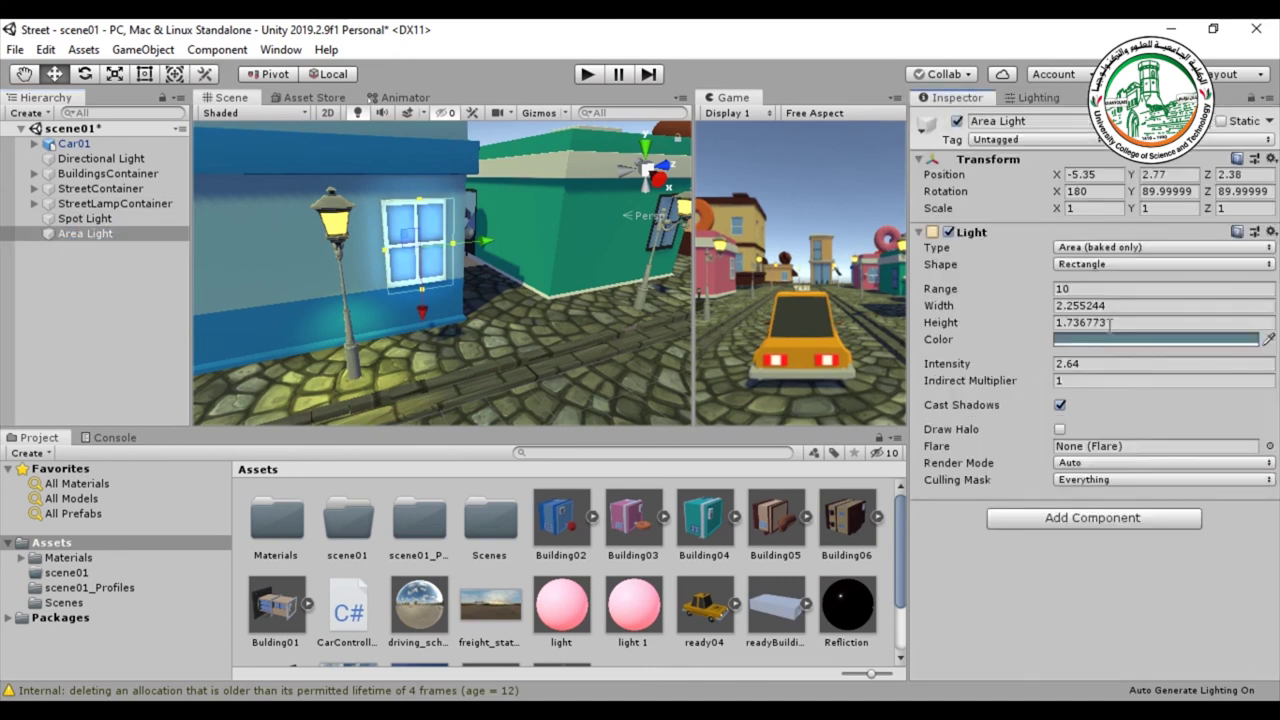